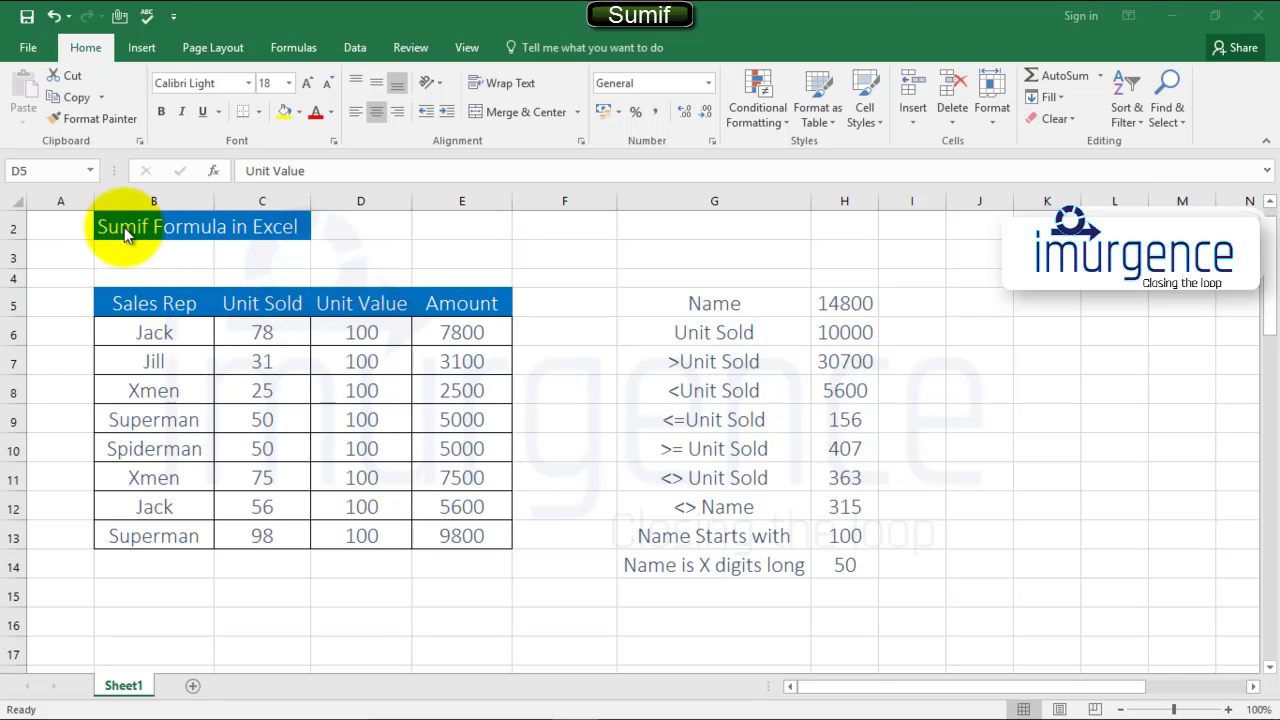
Review the sales table's rep and amount cells and examine the SUMIF formula for the Name criterion in H5
click(183, 339)
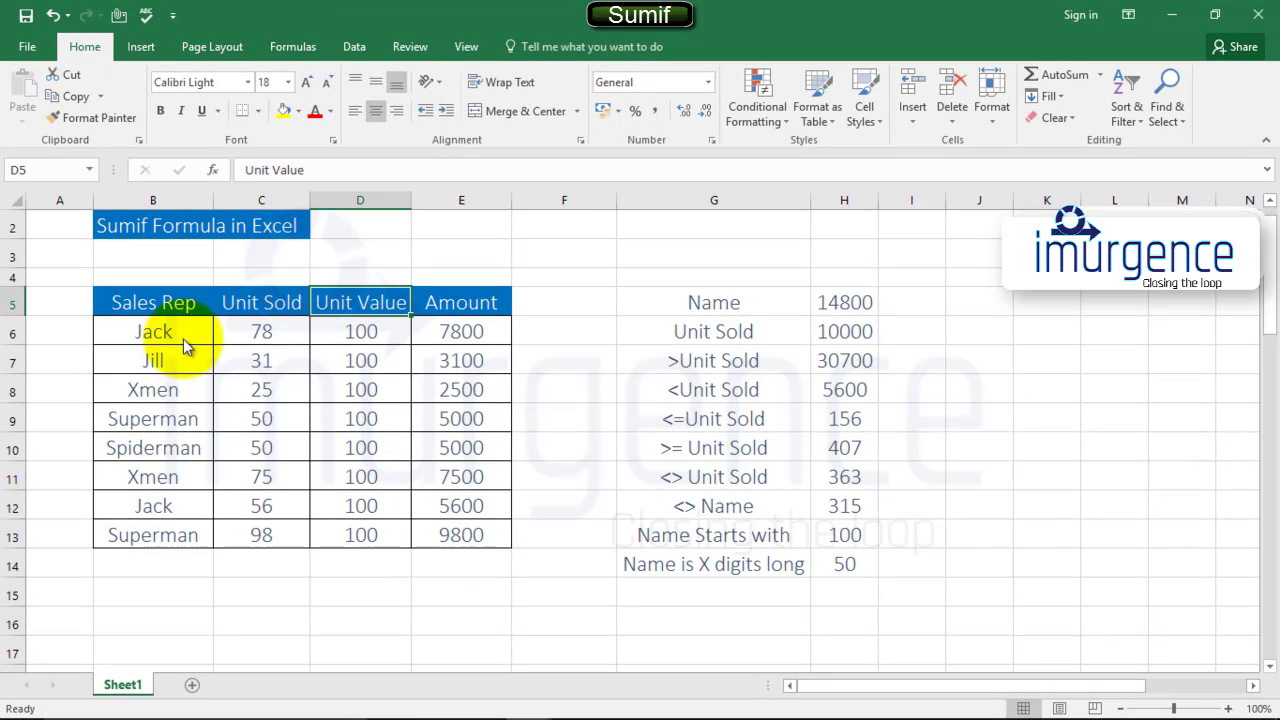
click(172, 337)
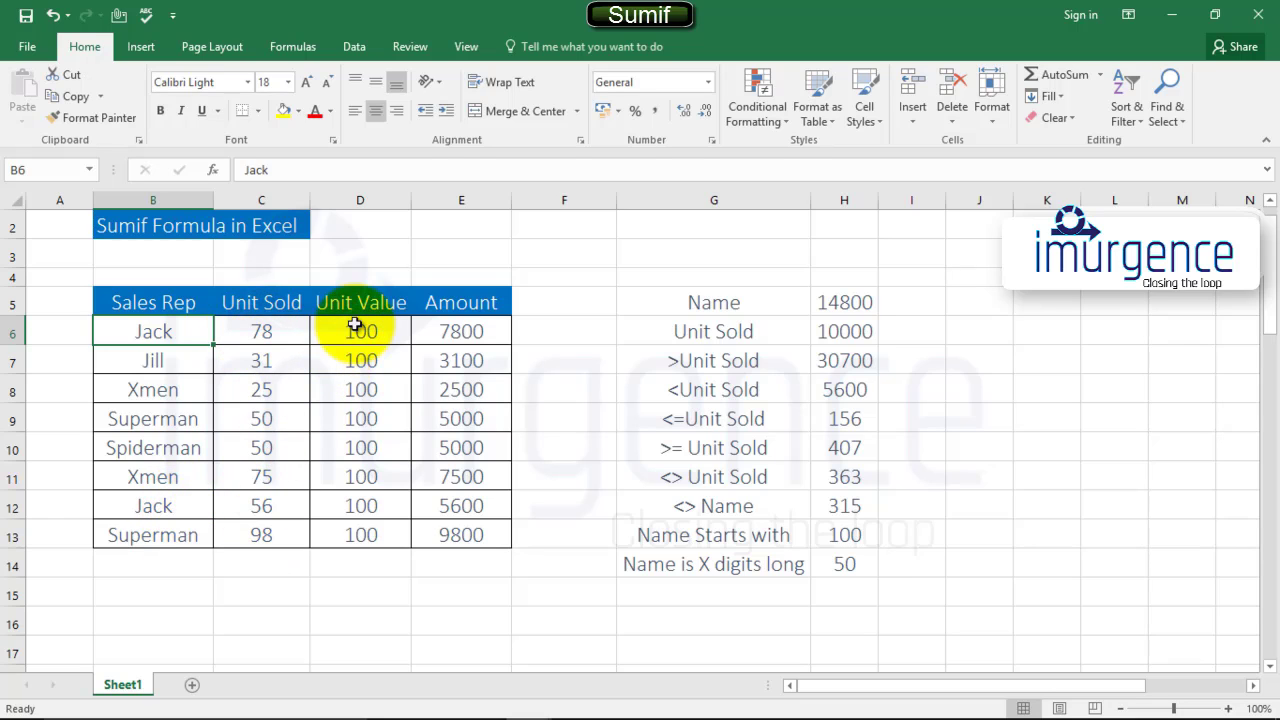
click(461, 333)
click(465, 363)
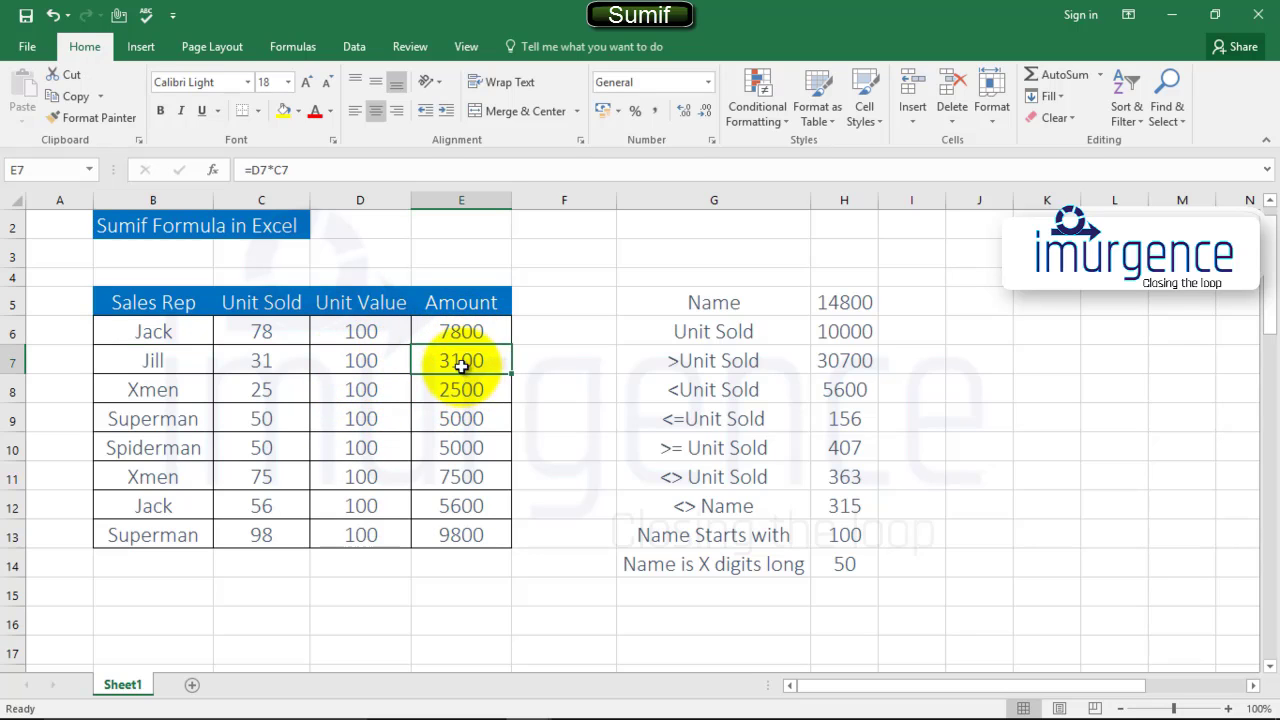
click(723, 304)
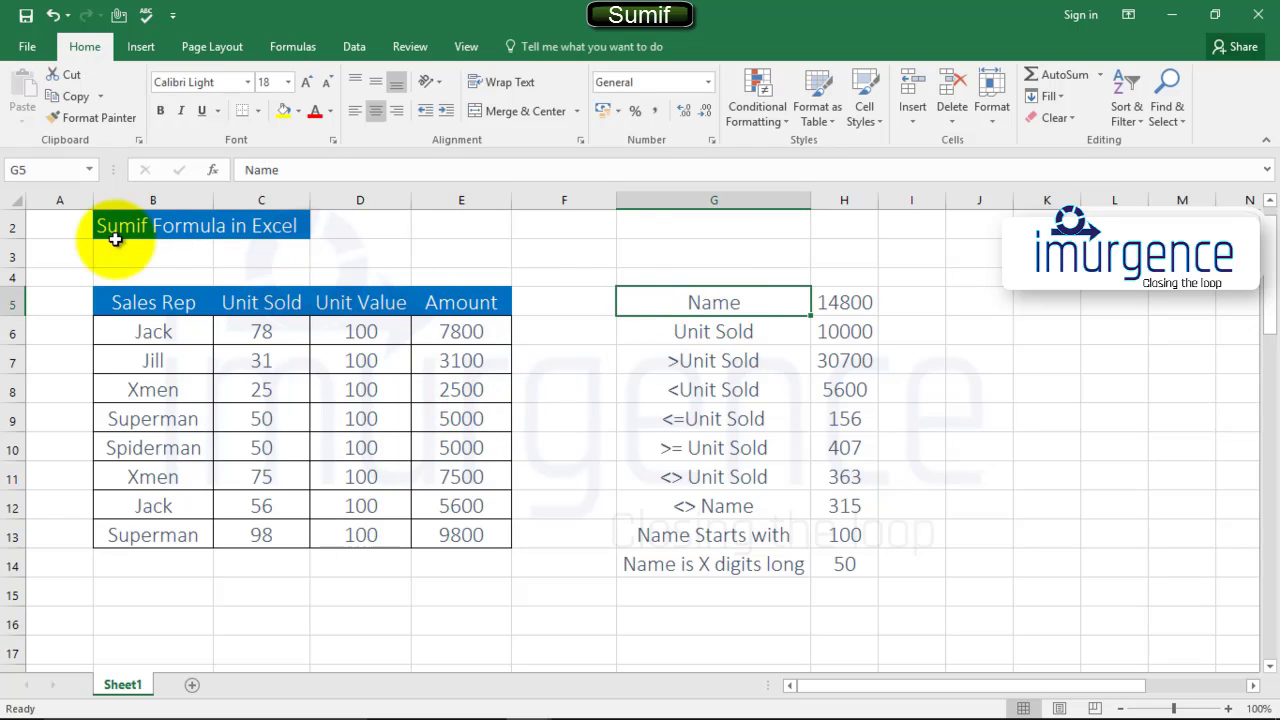
click(845, 304)
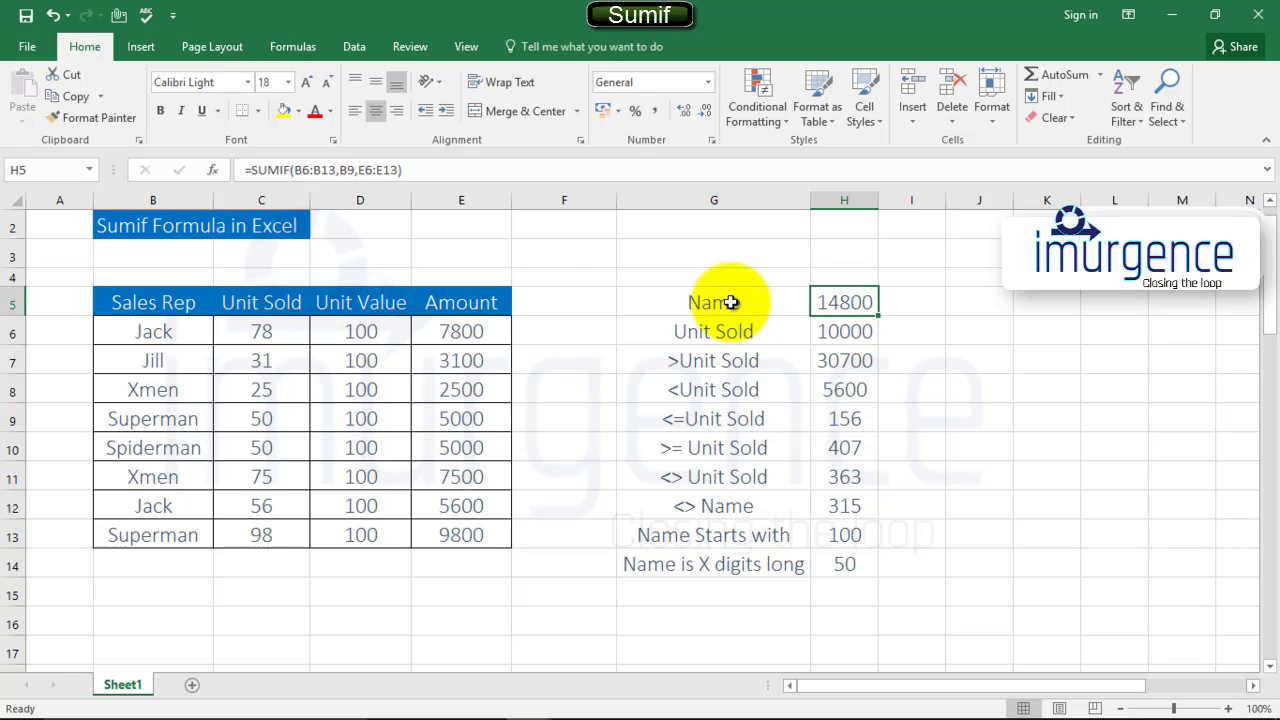
double_click(872, 310)
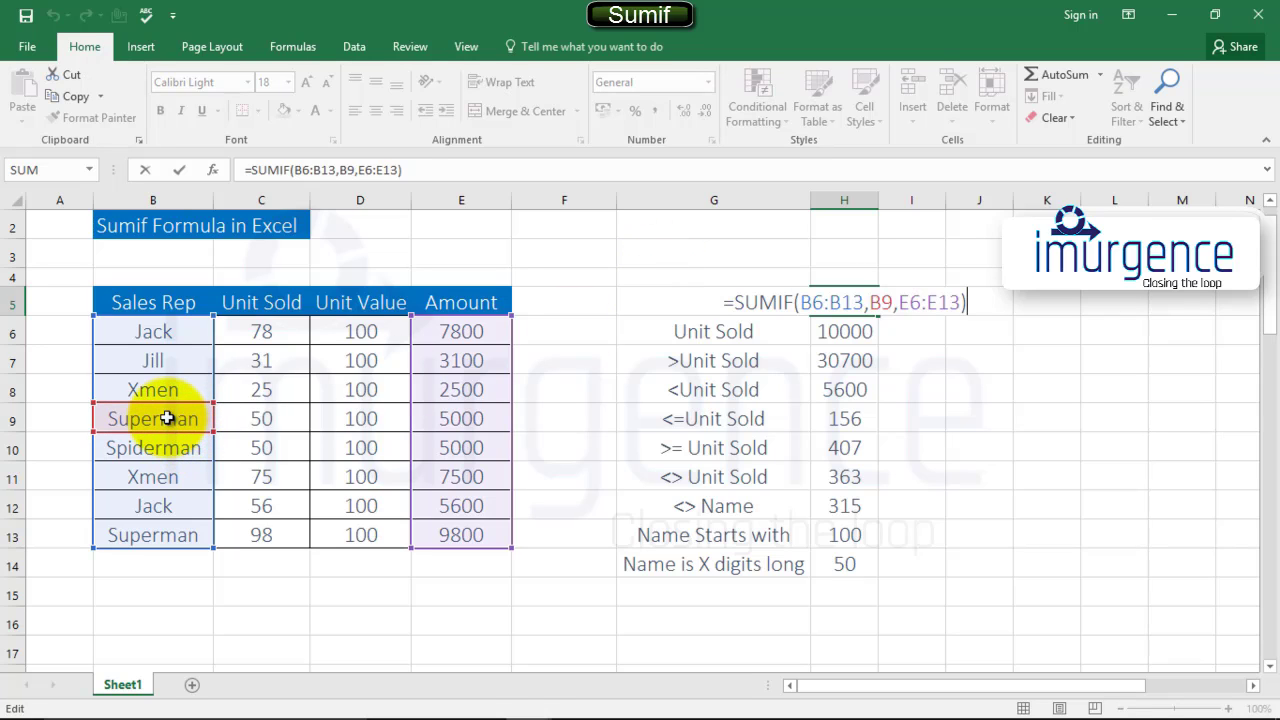
key(Escape)
click(714, 302)
click(871, 309)
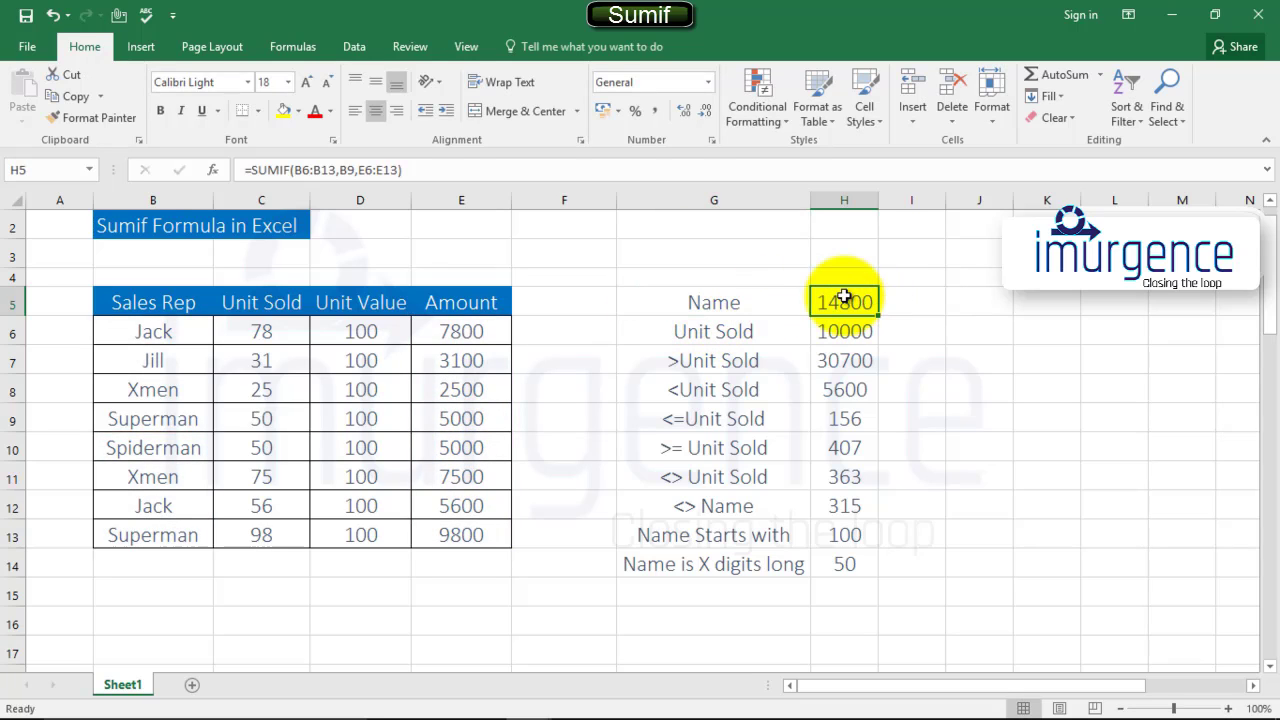
Enter =SUMIF(B6:B13,B9,E6:E13) in cell I5 to total the amounts for the sales rep in B9
click(931, 310)
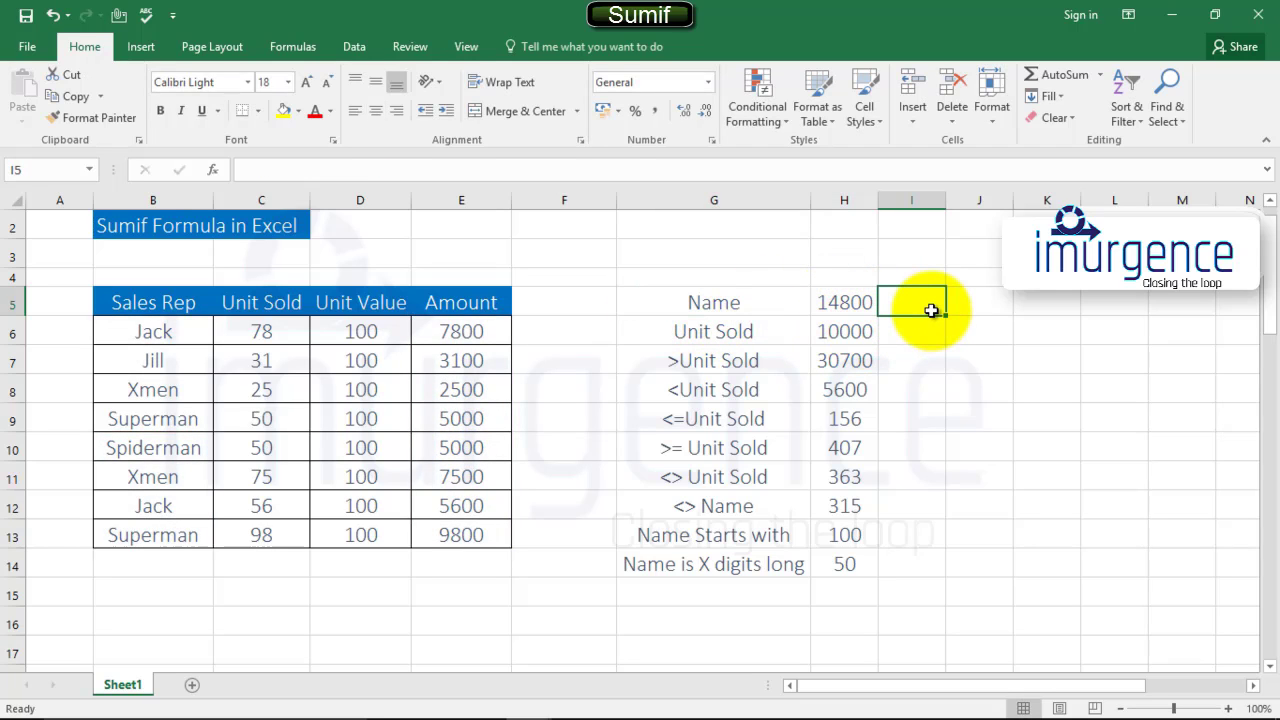
text(=sumi)
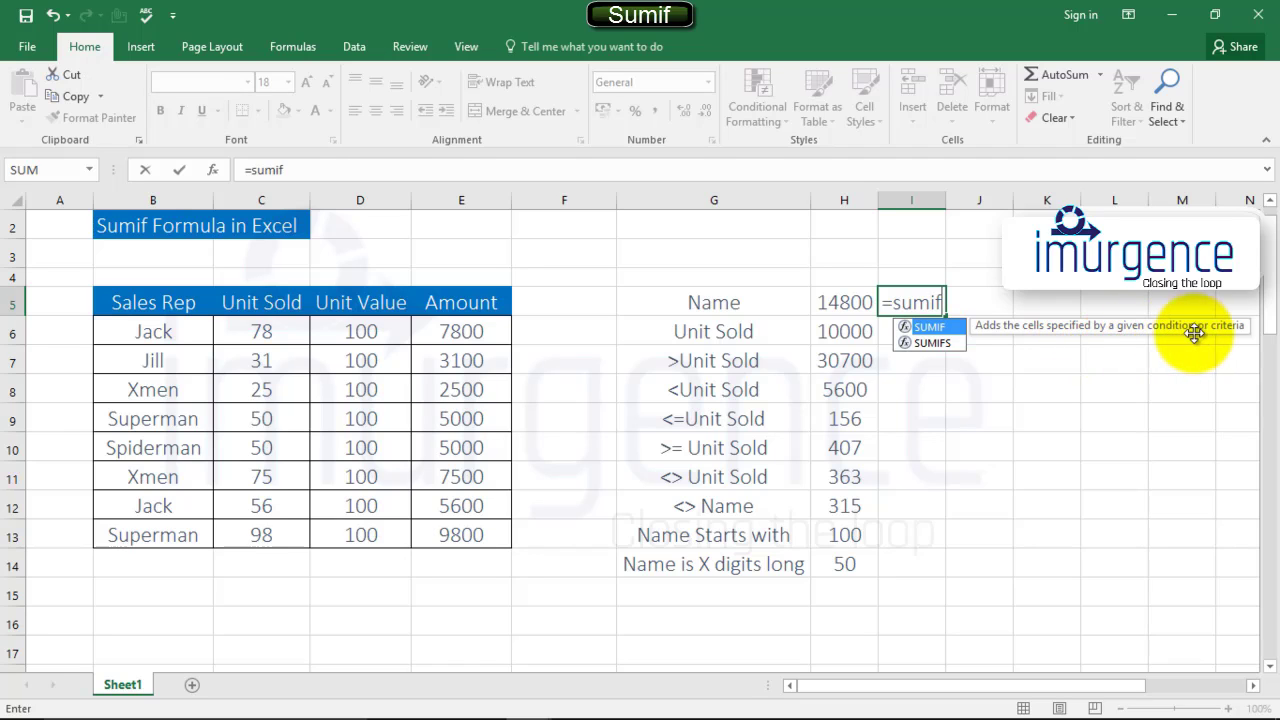
text(f)
key(Tab)
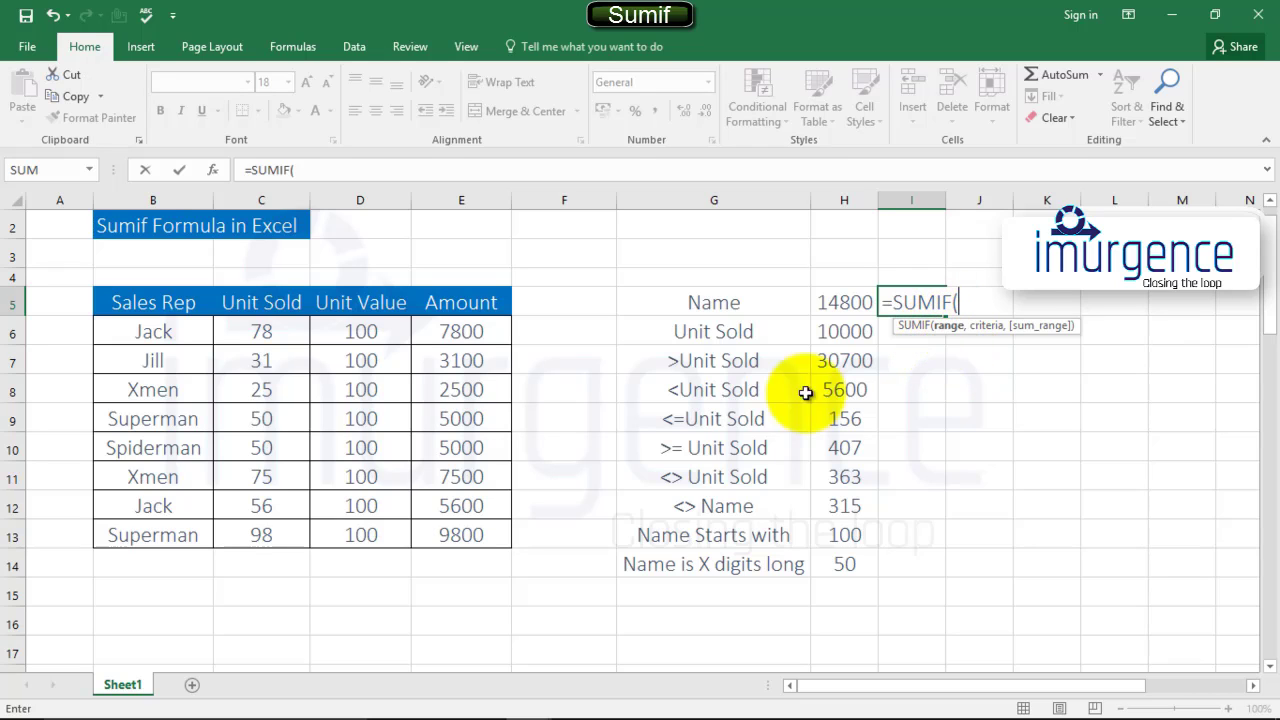
click(152, 332)
drag(152, 332, 137, 517)
text(,)
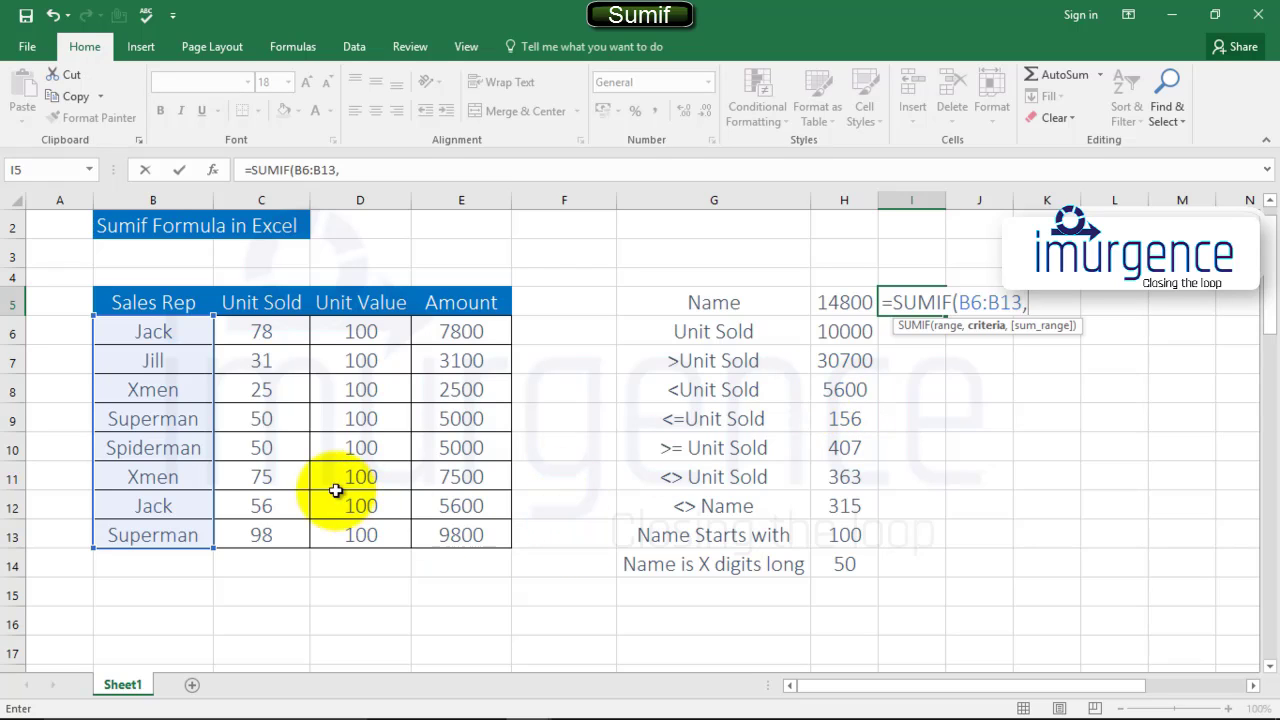
click(168, 419)
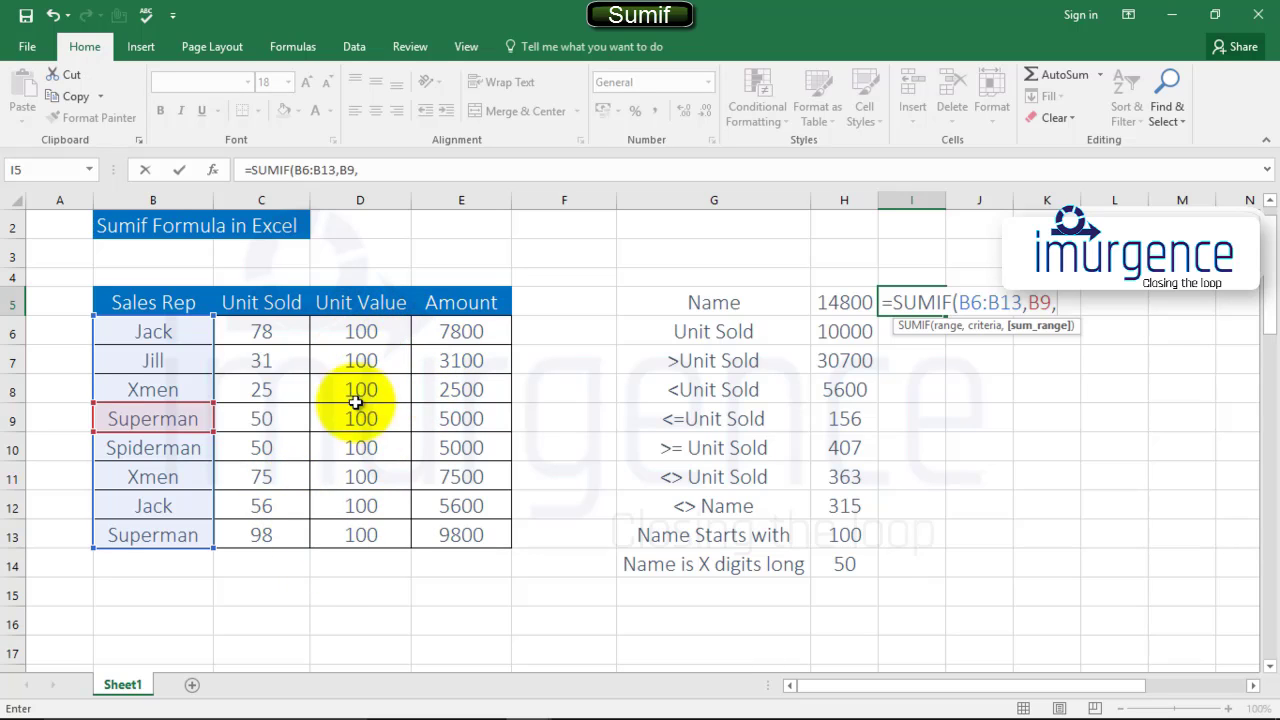
drag(460, 326, 461, 537)
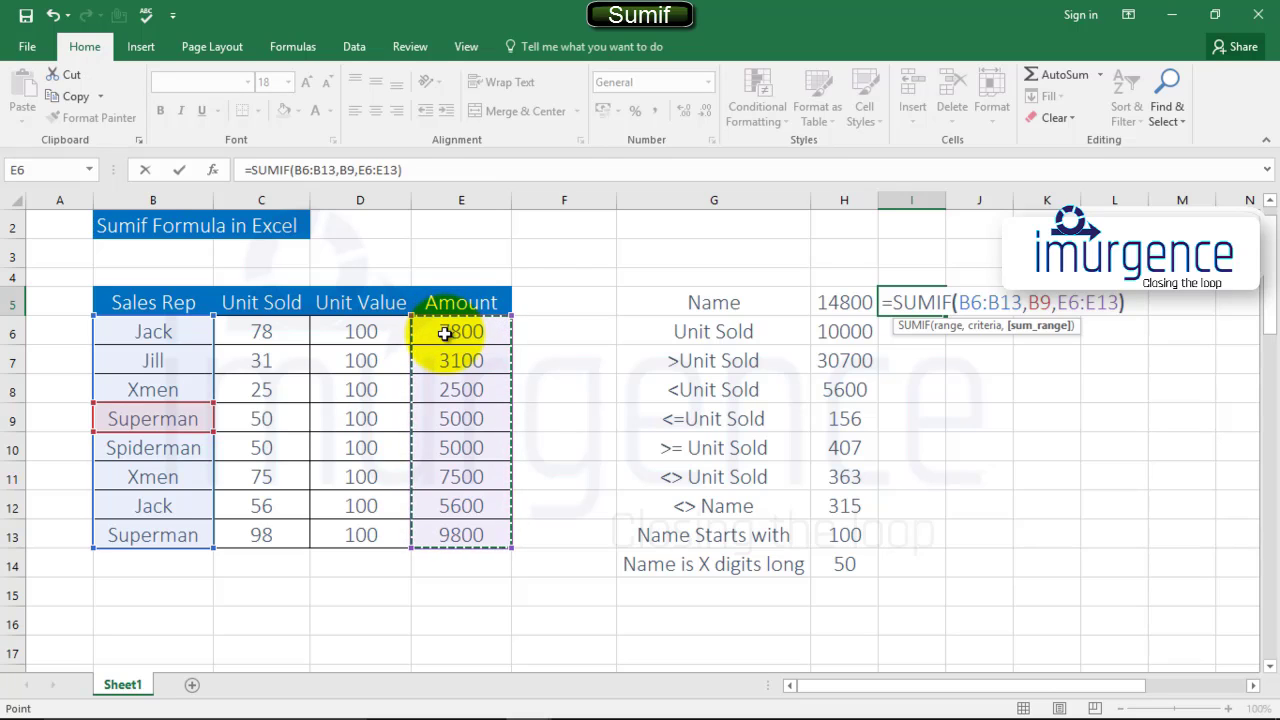
key(Return)
click(928, 303)
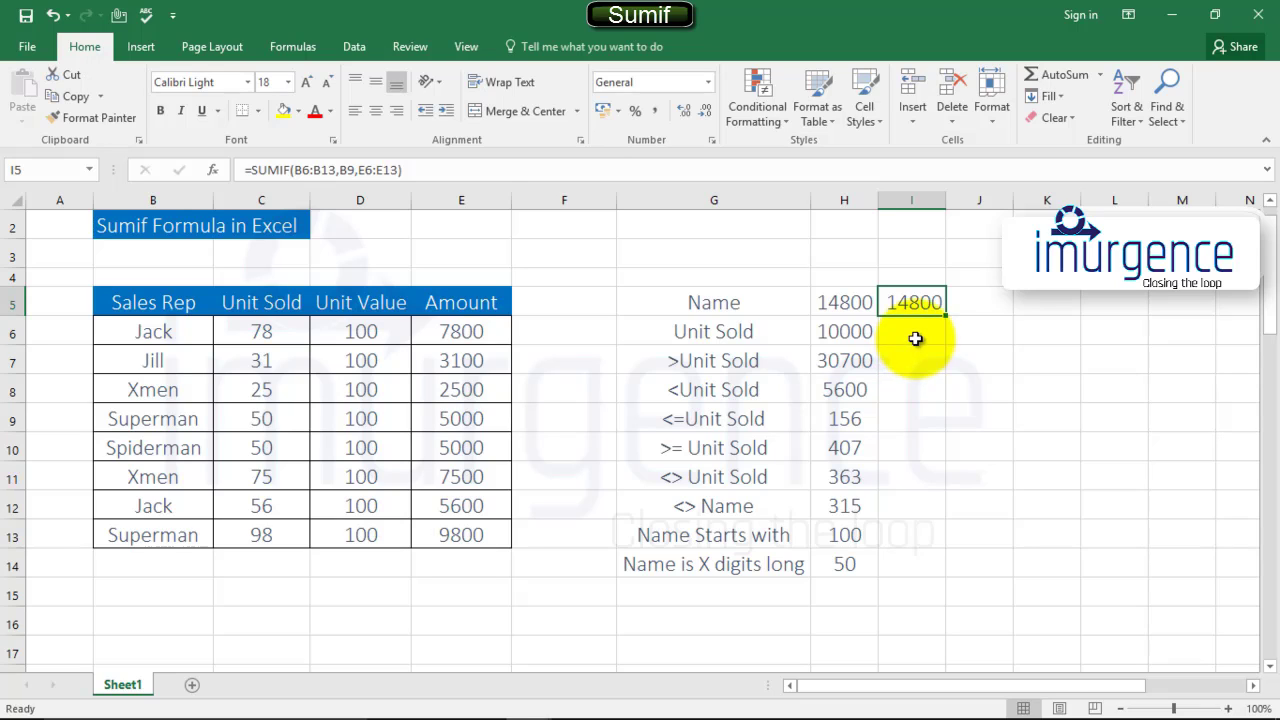
Examine the Unit Sold SUMIF formula in H6 and the matching amounts in E9 and E10
click(915, 339)
click(842, 332)
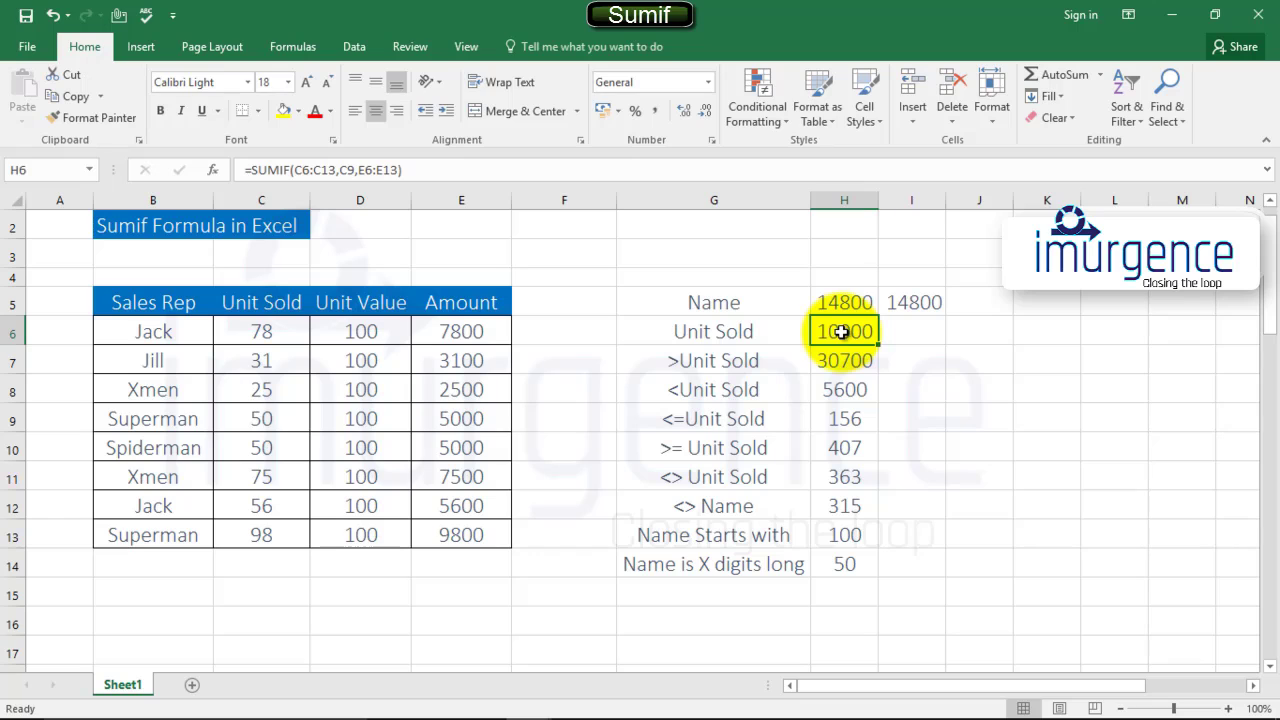
click(912, 337)
click(857, 337)
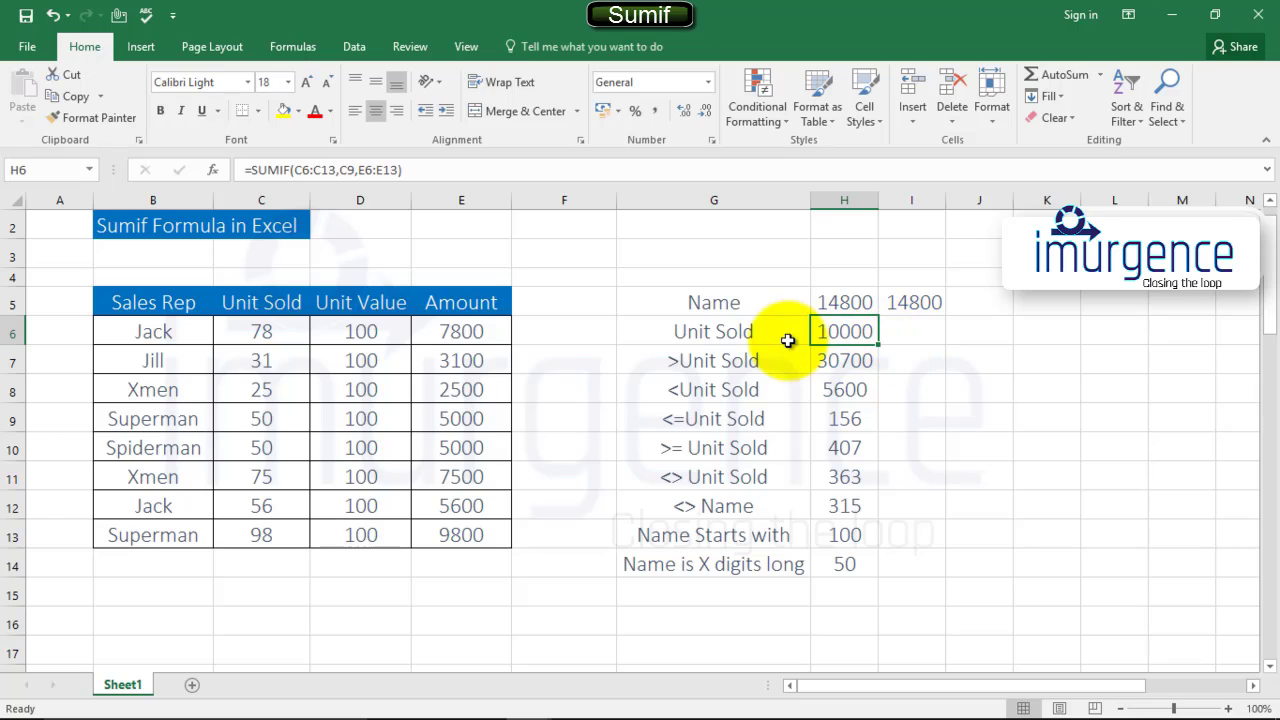
click(914, 338)
click(853, 335)
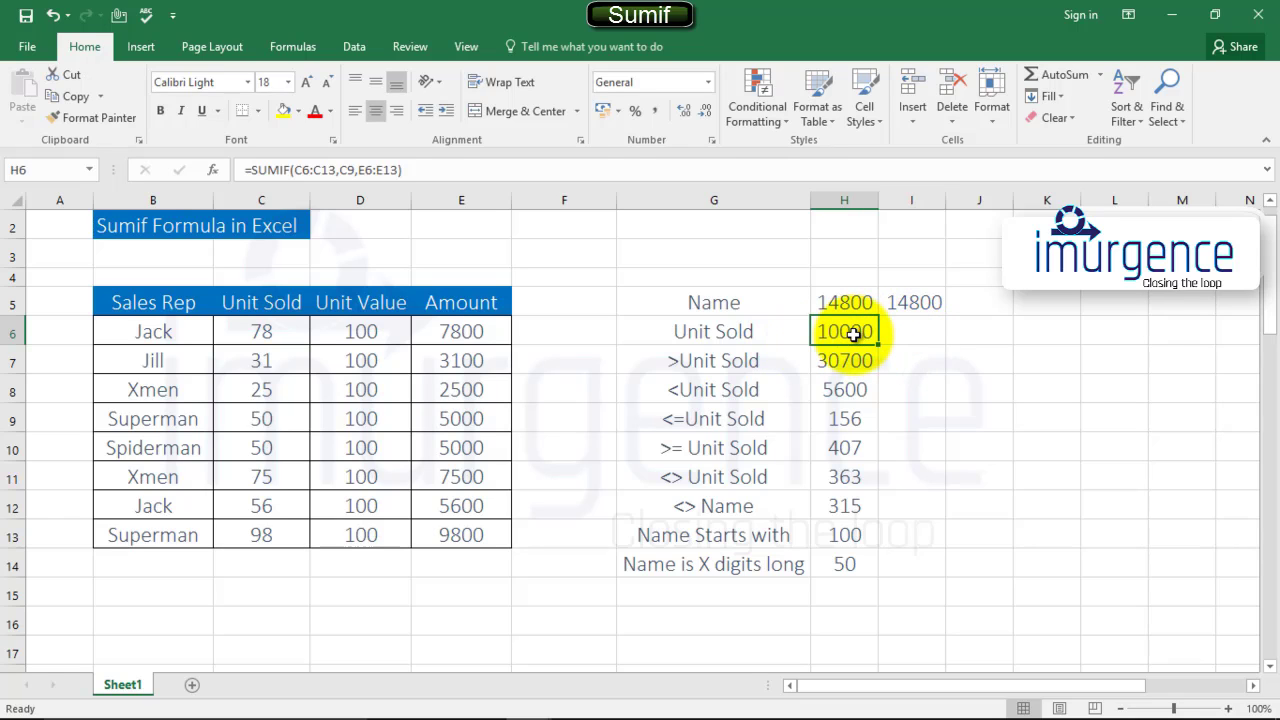
double_click(853, 335)
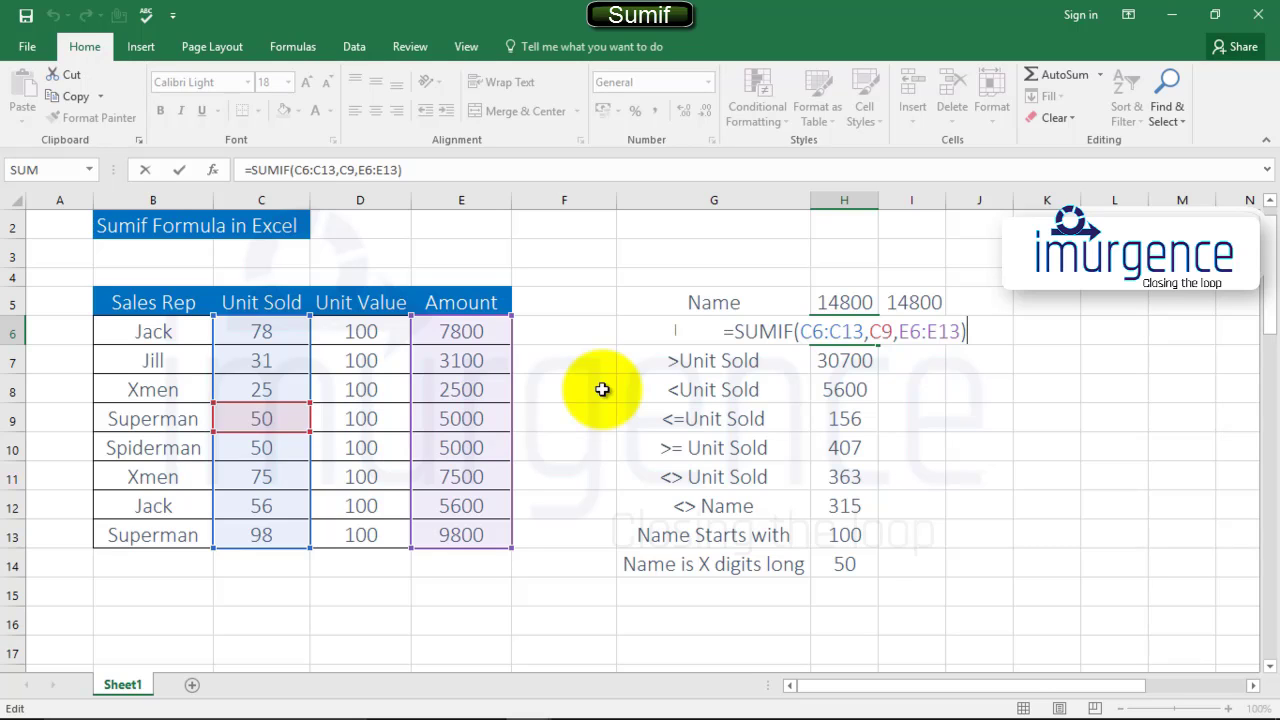
key(ctrl+Return)
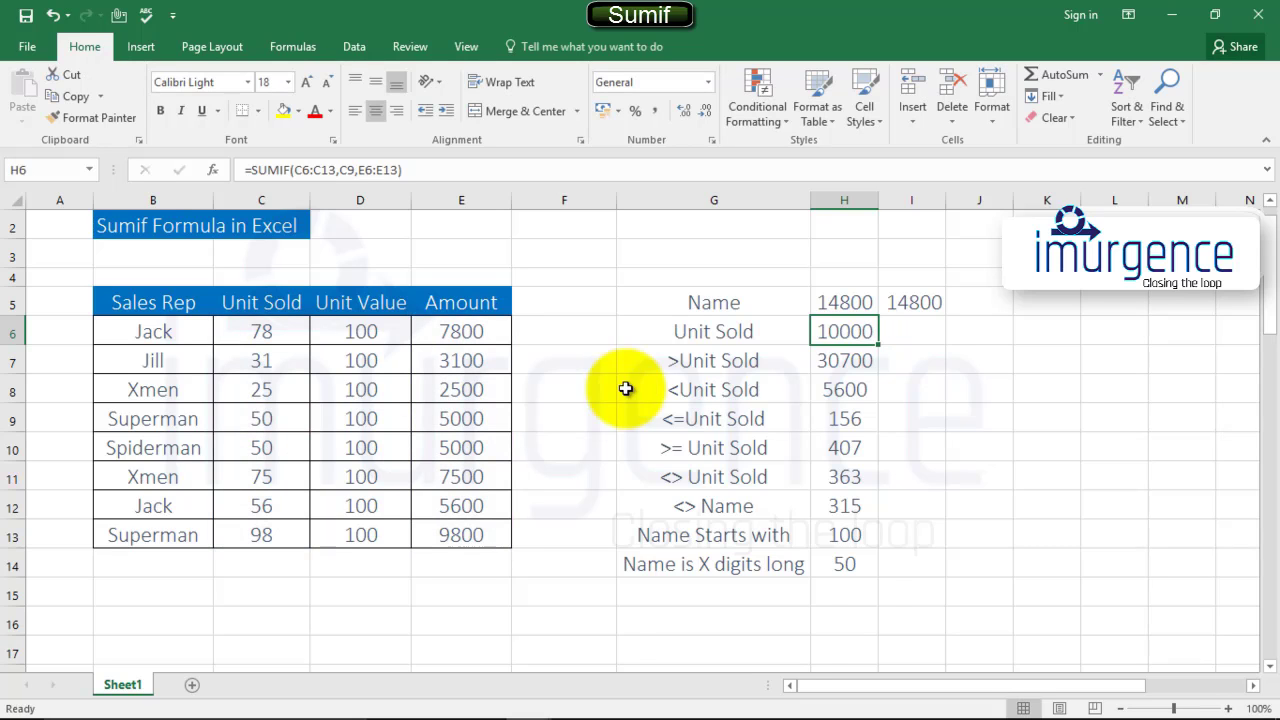
click(430, 418)
click(471, 449)
Examine the greater-than, less-than and less-than-or-equal SUMIF formulas in H7, H8 and H9 against the Unit Sold column
click(828, 361)
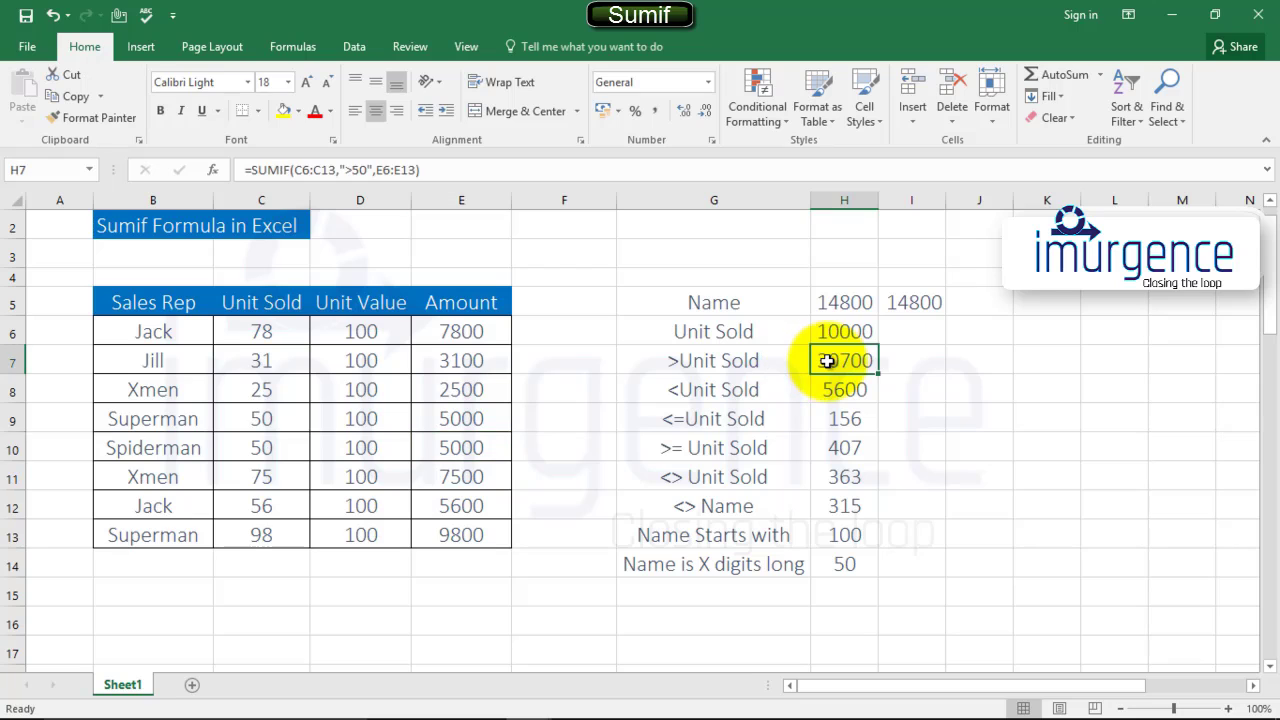
key(F2)
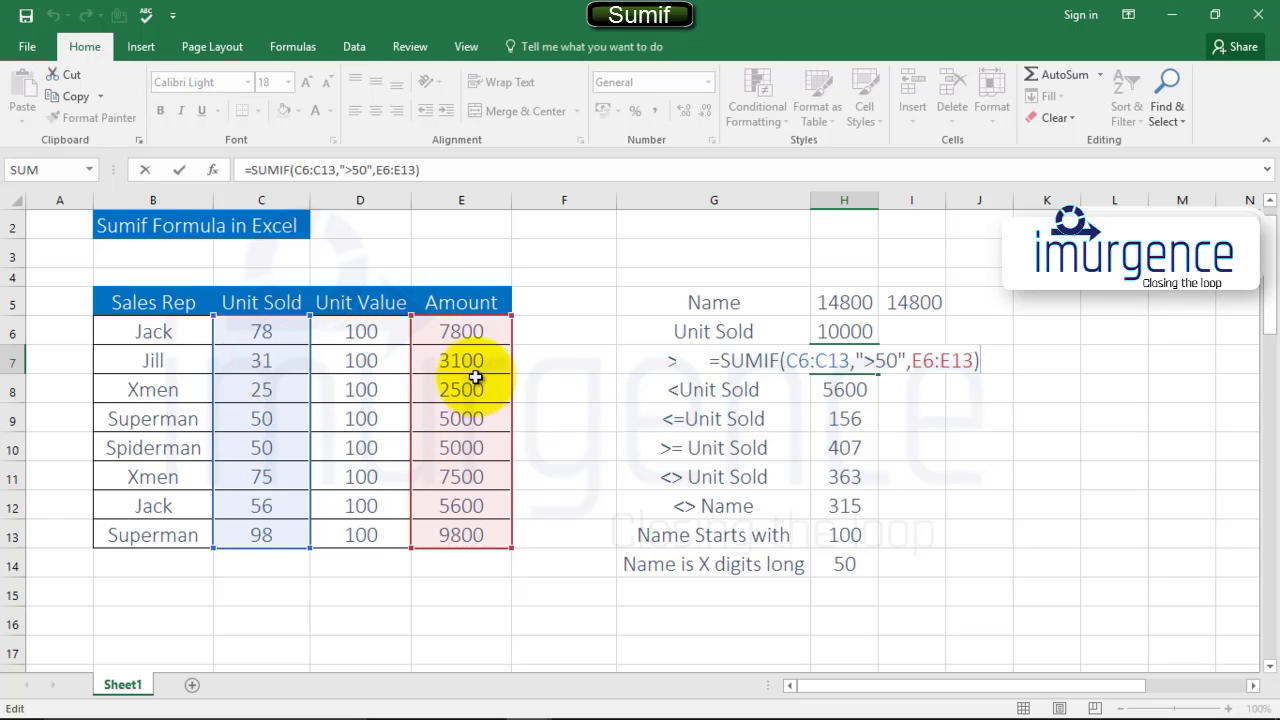
key(ctrl+Return)
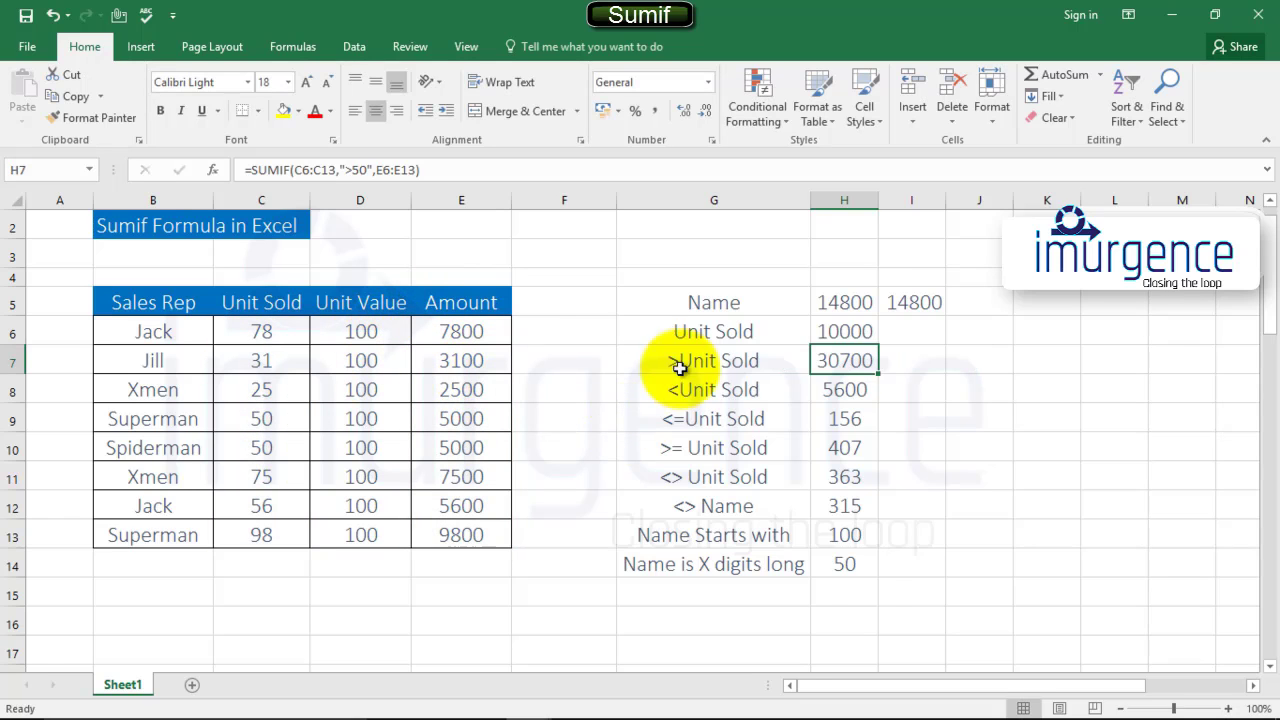
double_click(848, 364)
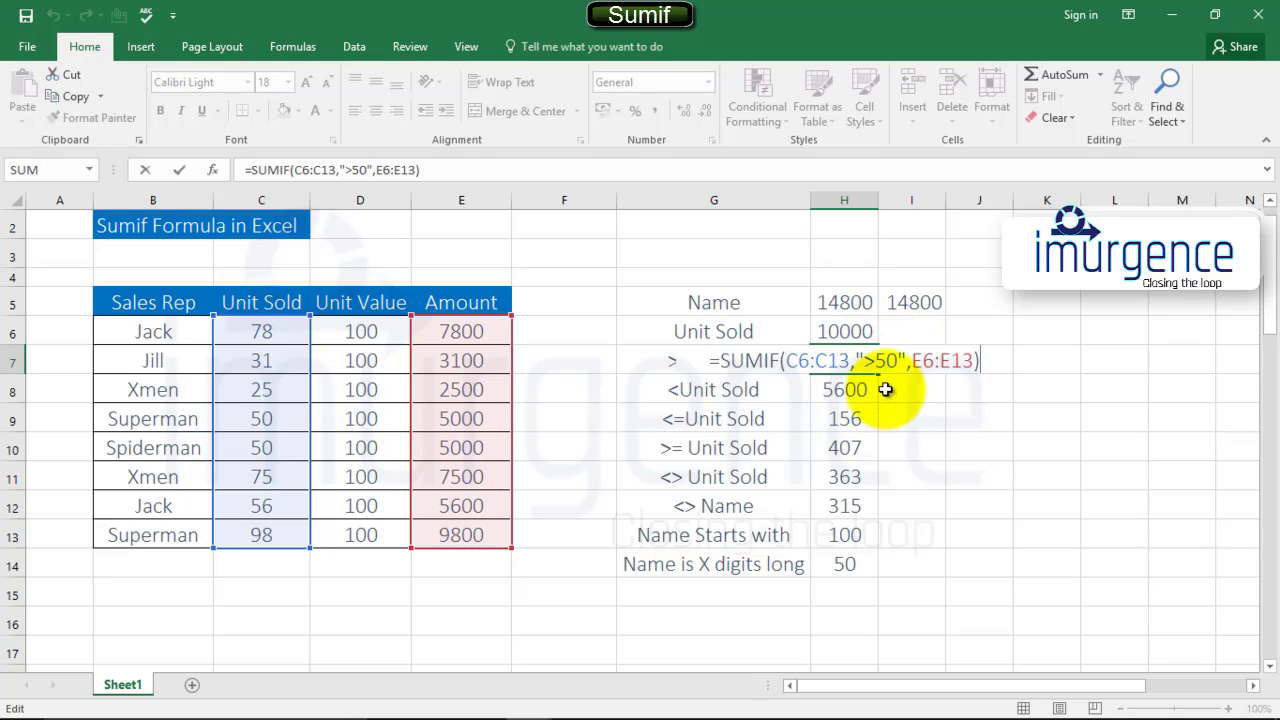
key(Return)
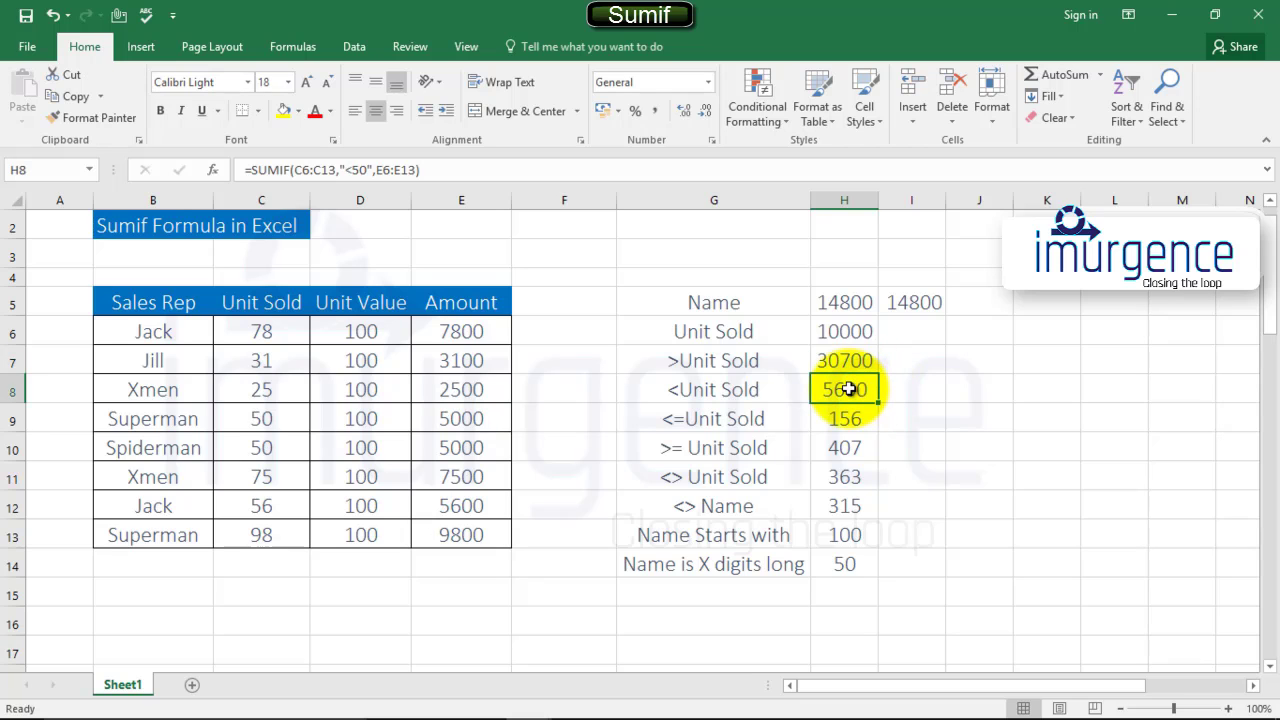
double_click(848, 389)
key(Escape)
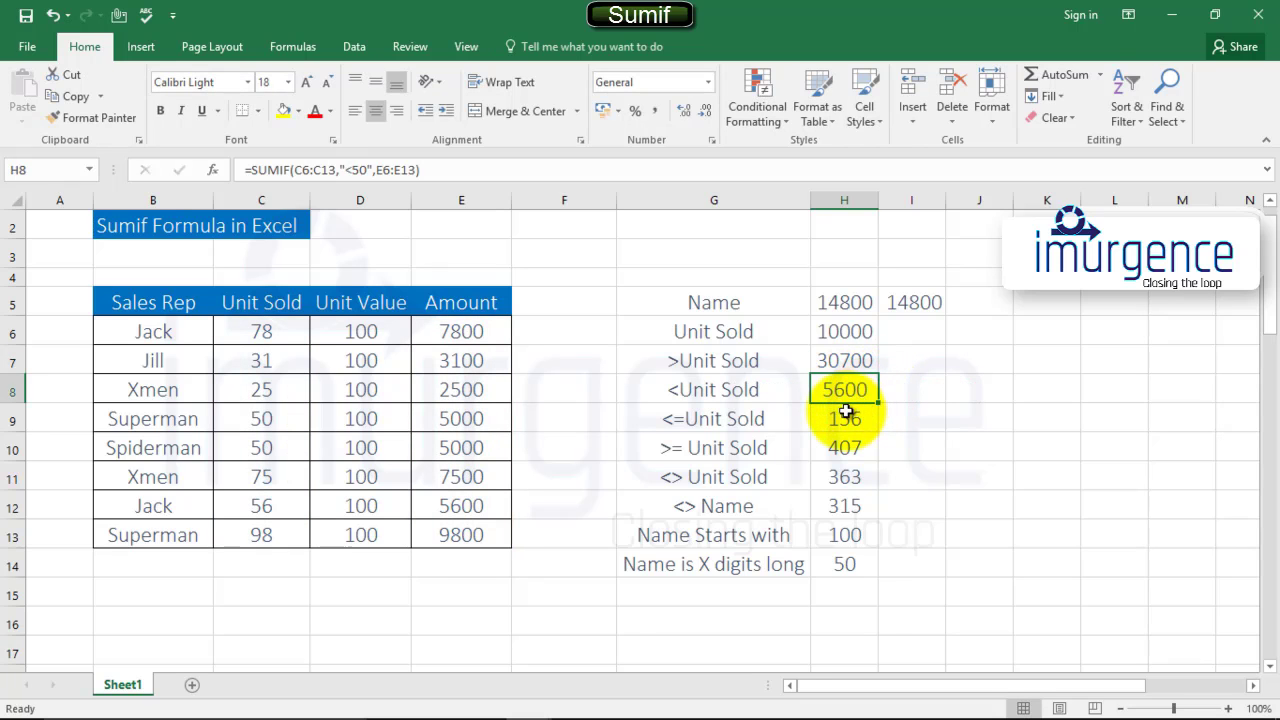
click(847, 418)
double_click(848, 418)
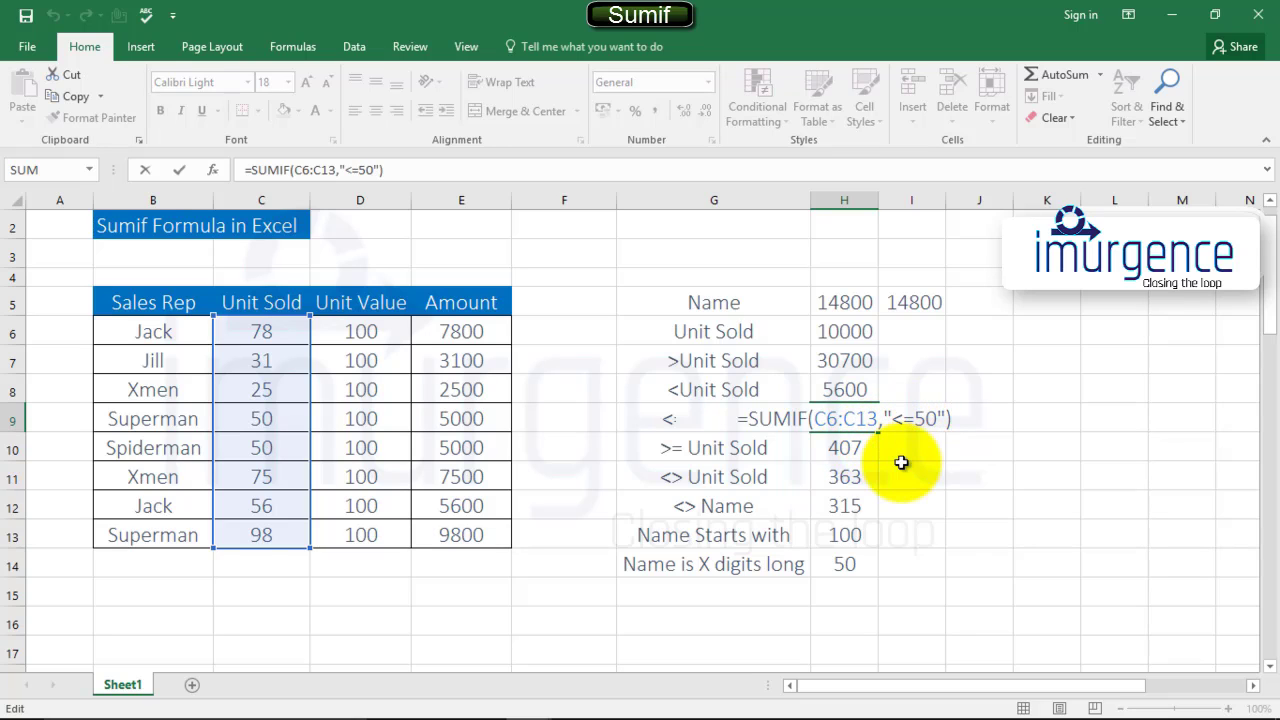
key(ctrl+Return)
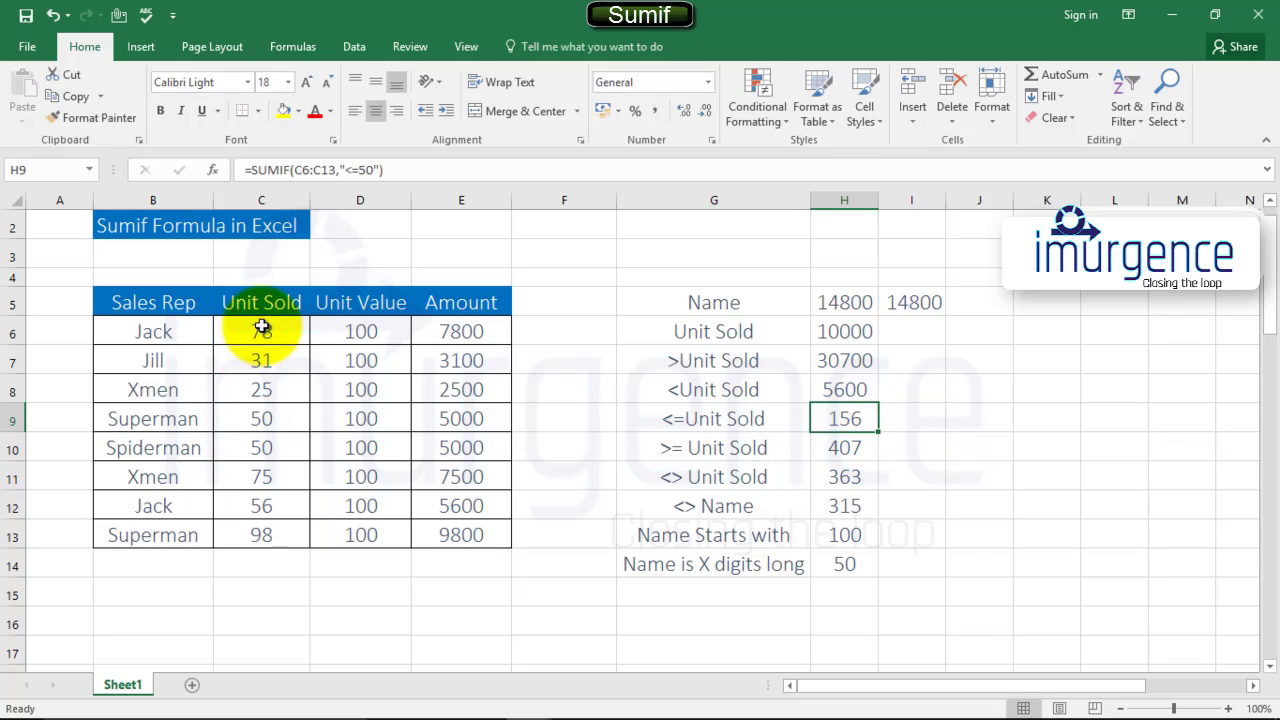
drag(263, 328, 255, 495)
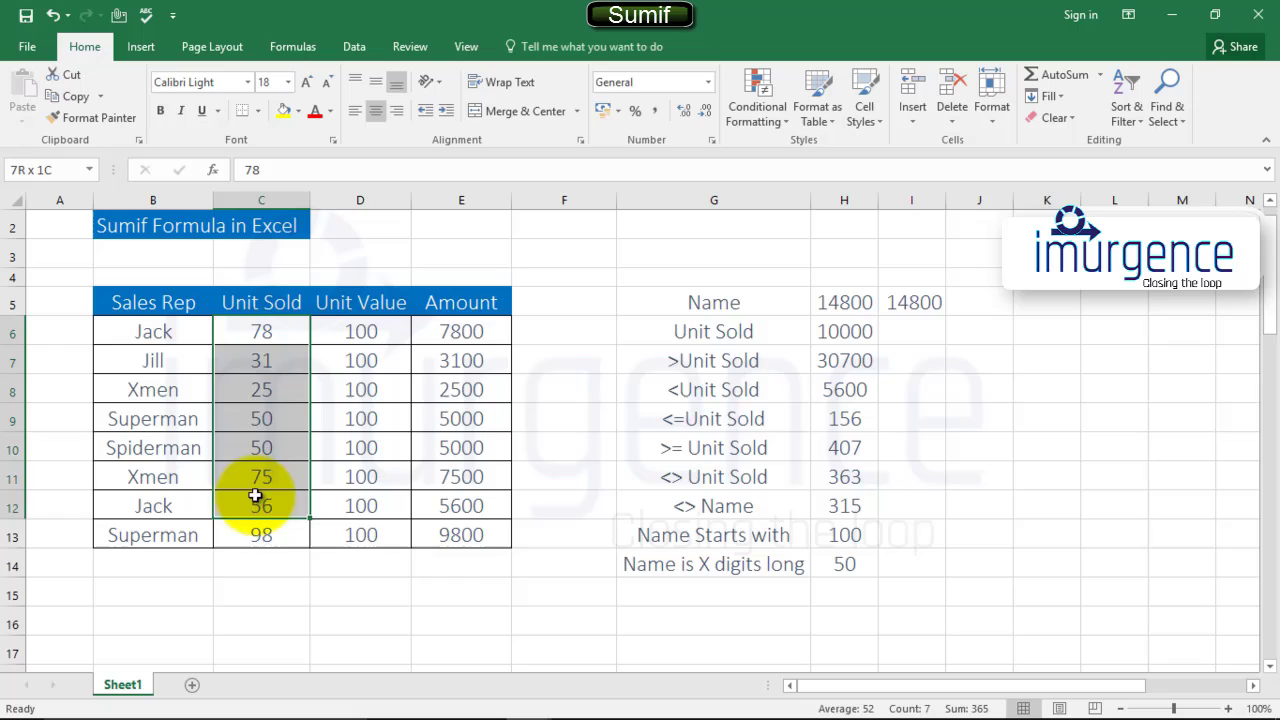
click(855, 418)
Enter =SUMIF(C6:C13,"<50") in cell I9 and the value 1 in cell I10
click(915, 421)
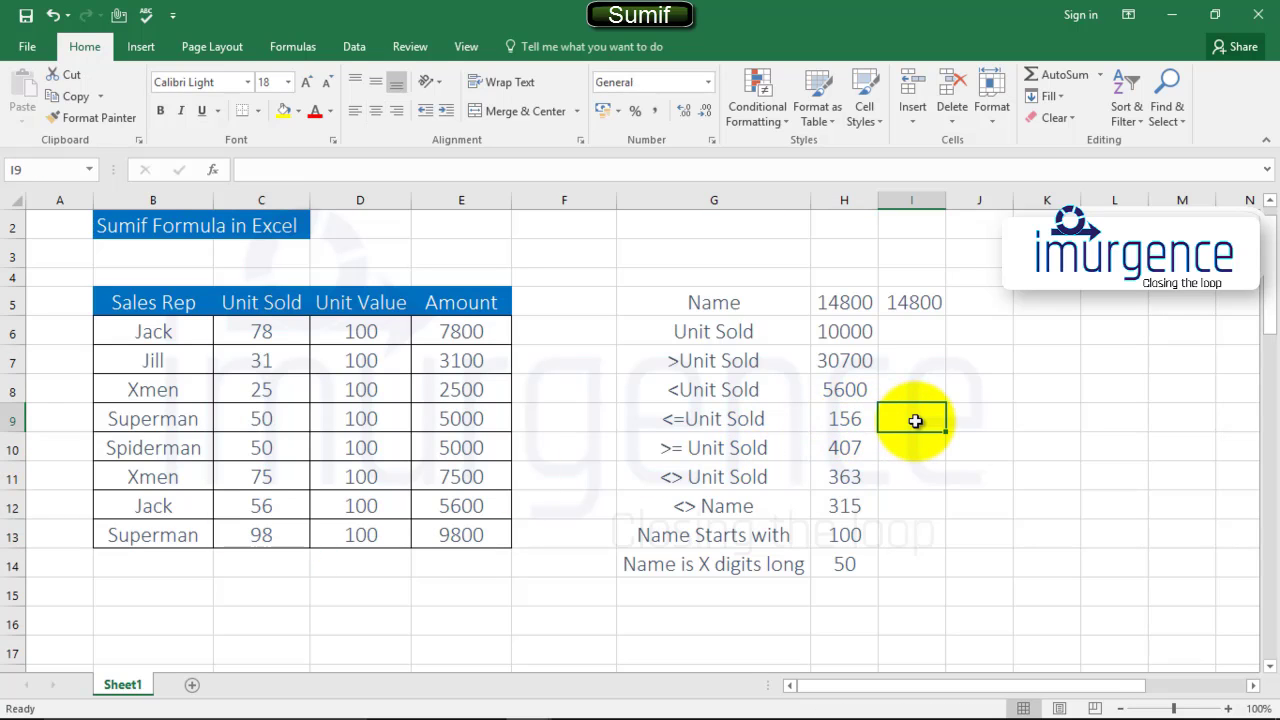
text(=sumi)
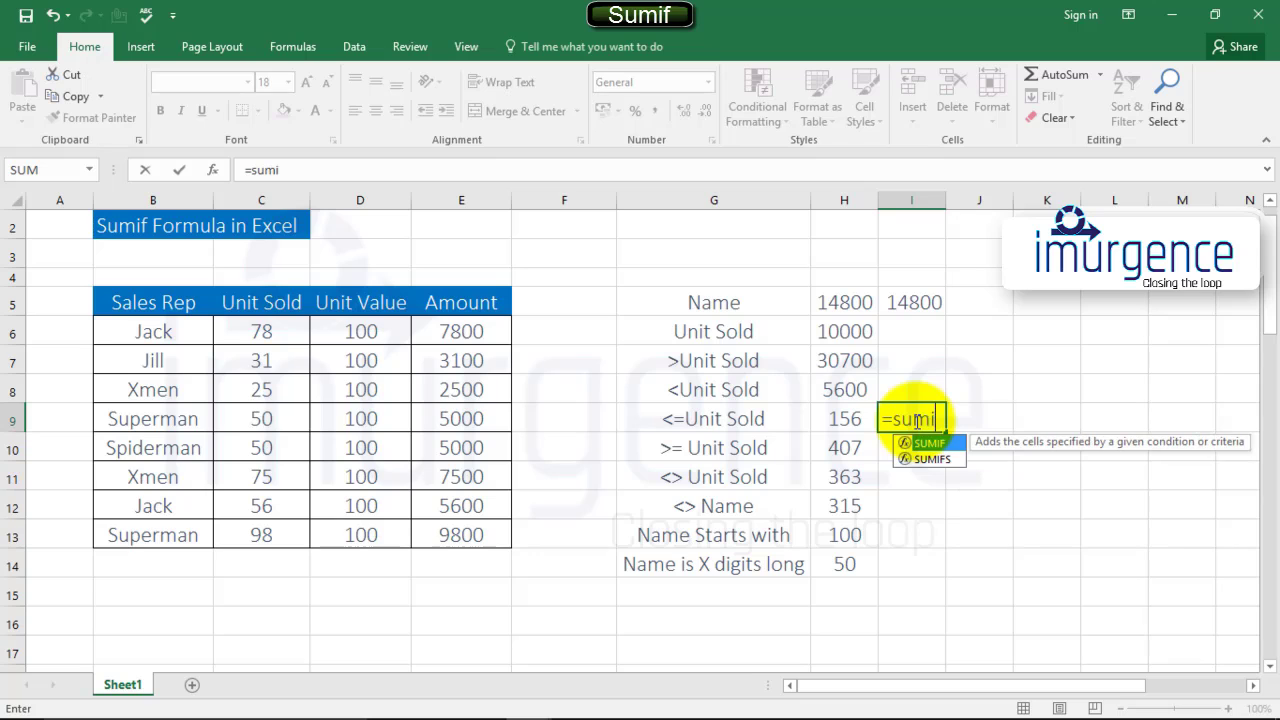
text(f)
key(Tab)
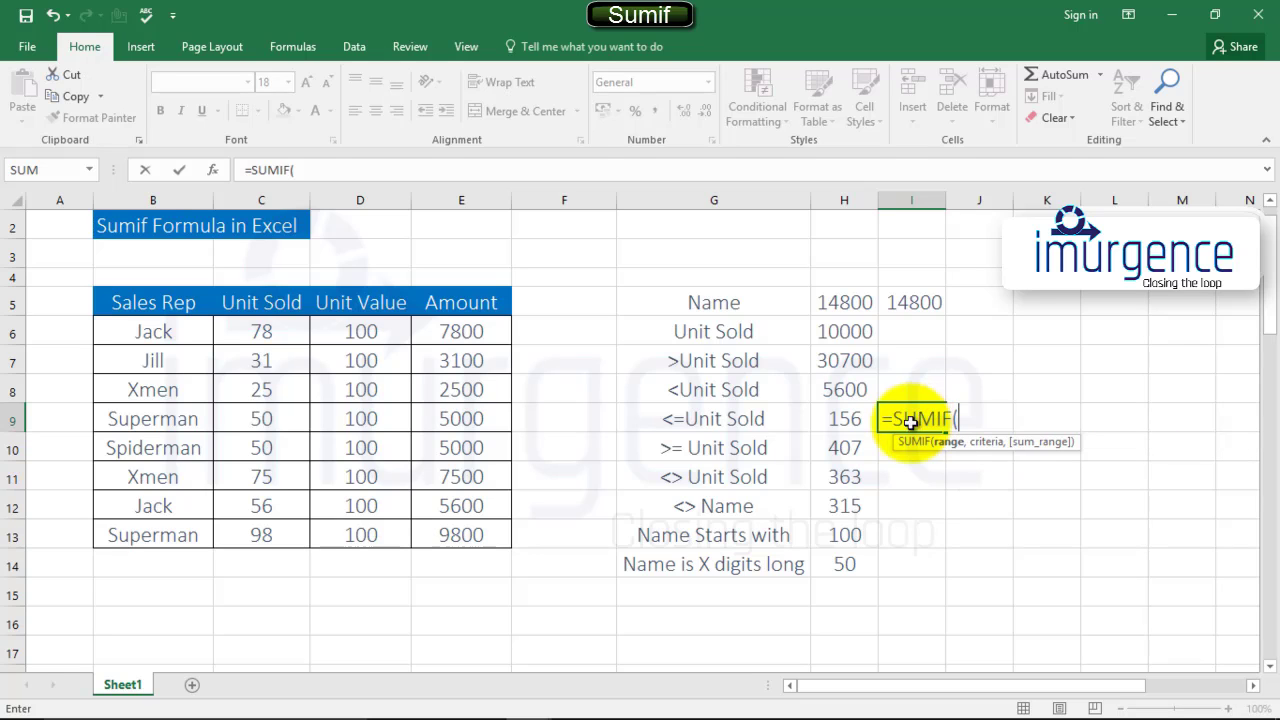
drag(272, 328, 274, 530)
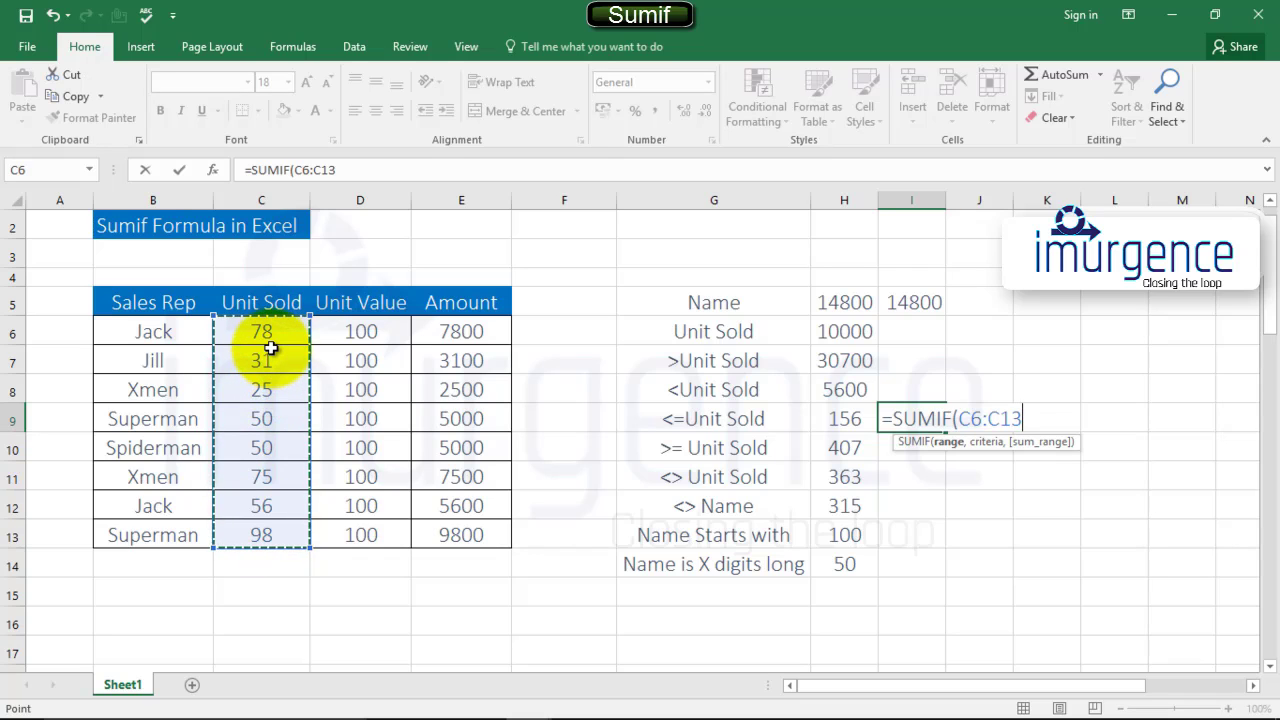
text(,"<50)
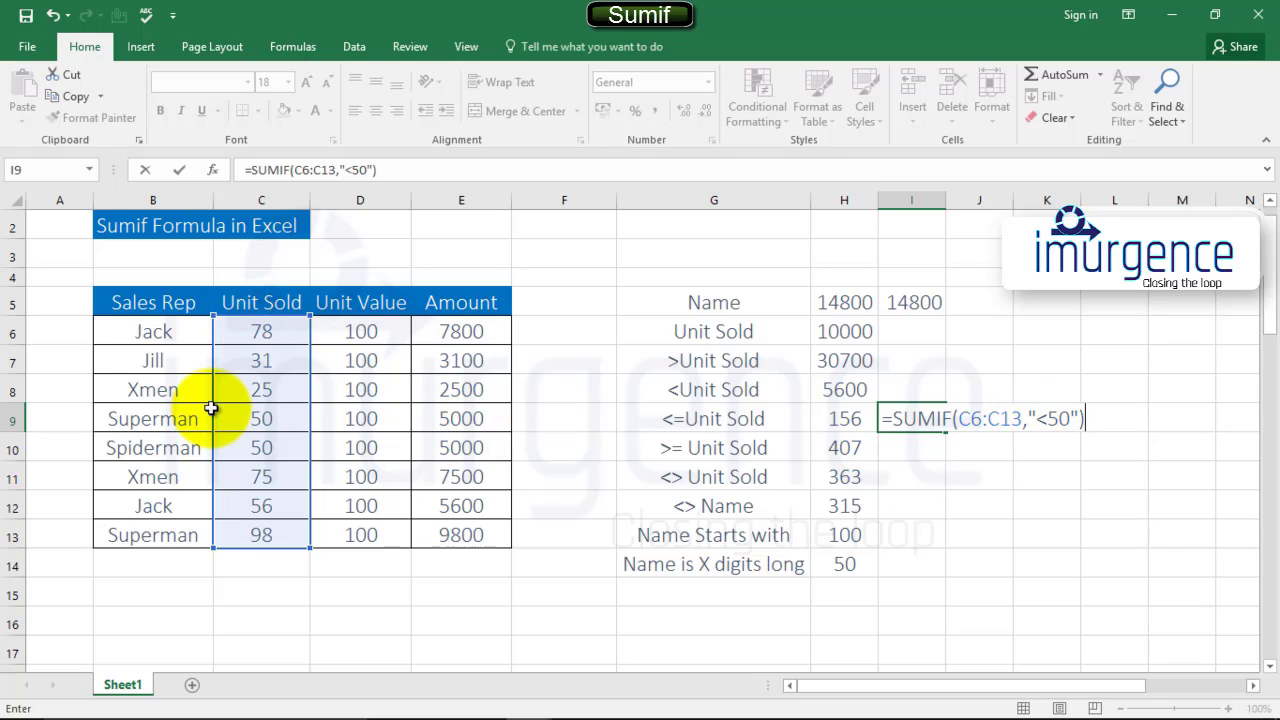
key(Return)
text(1)
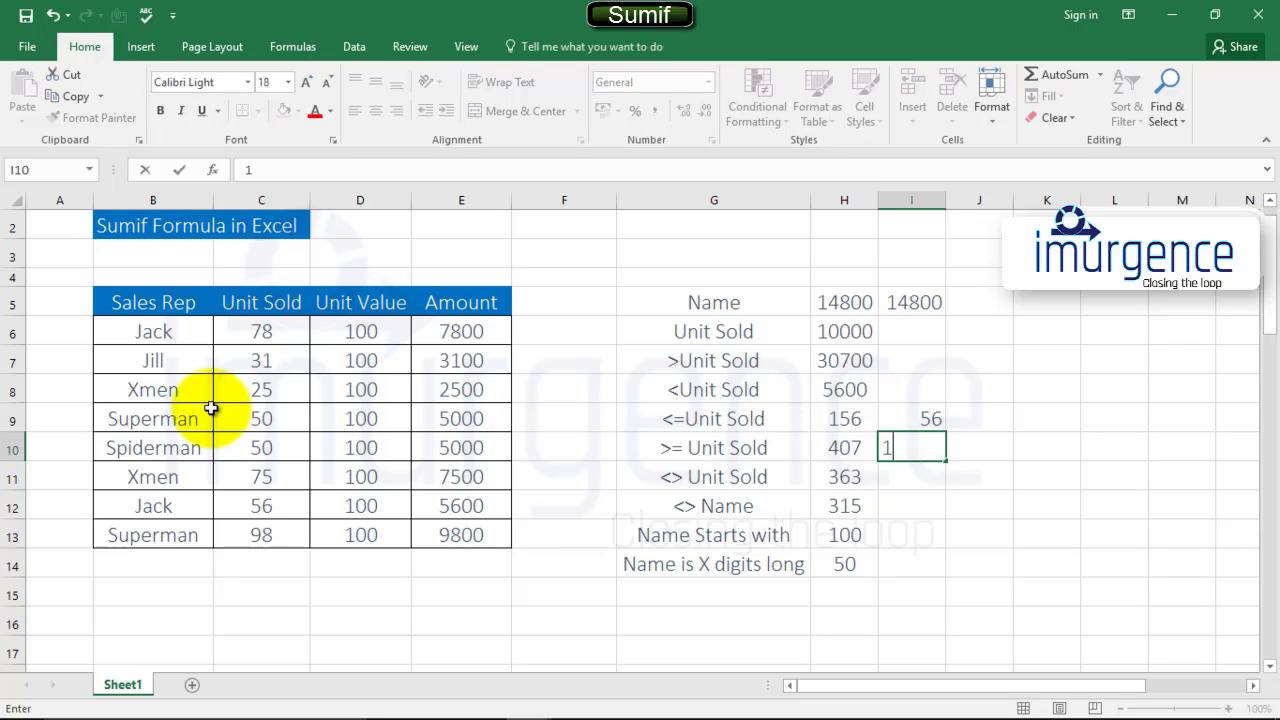
click(926, 418)
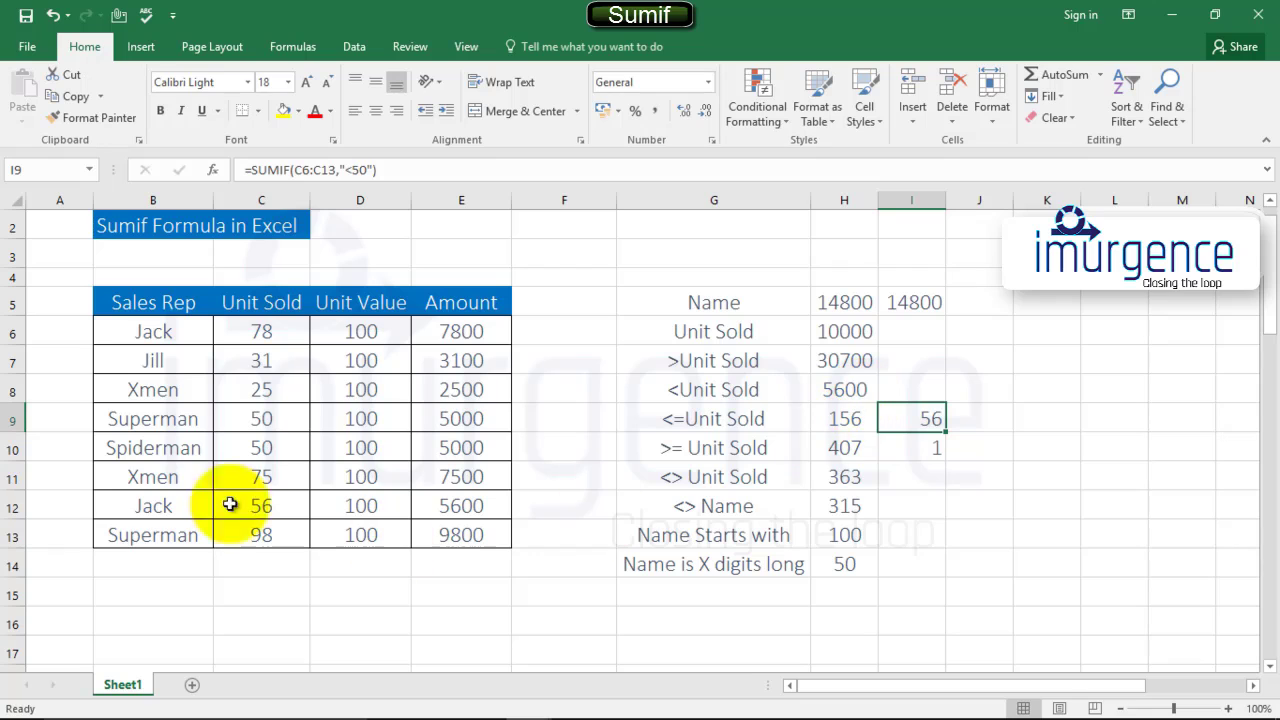
Change the criterion in cell I9's SUMIF formula to "<=50"
double_click(920, 416)
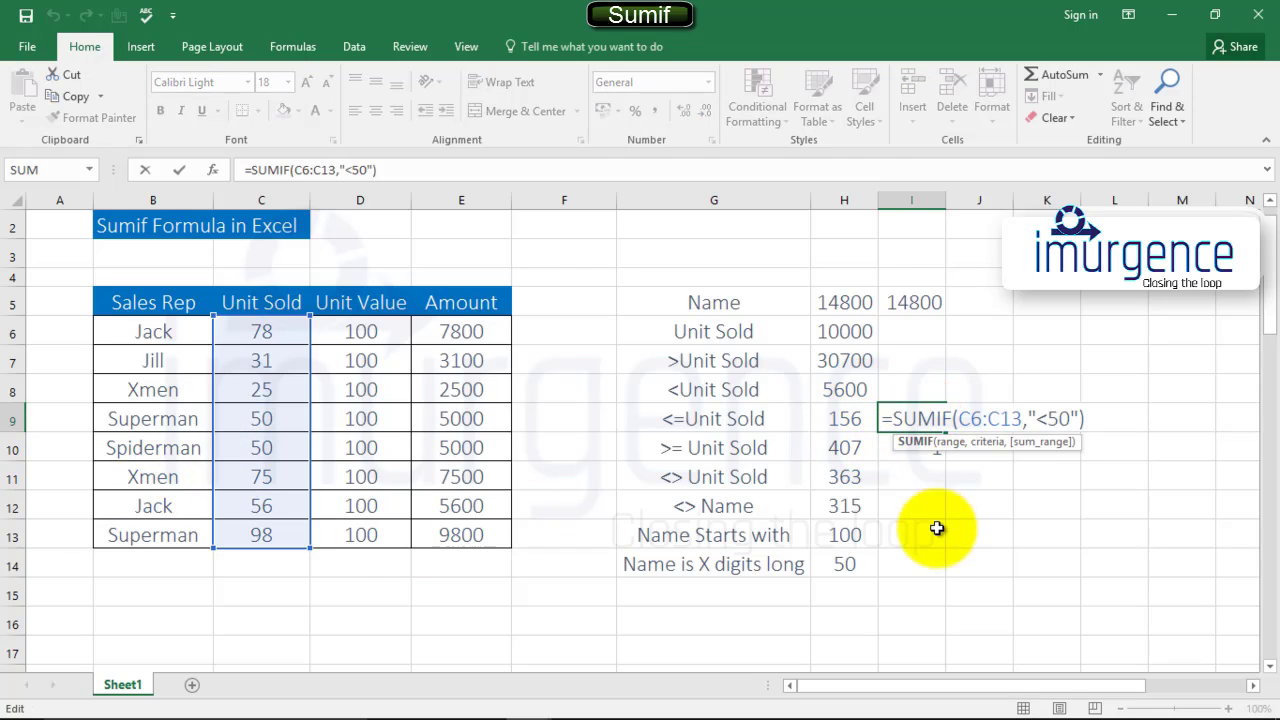
key(Escape)
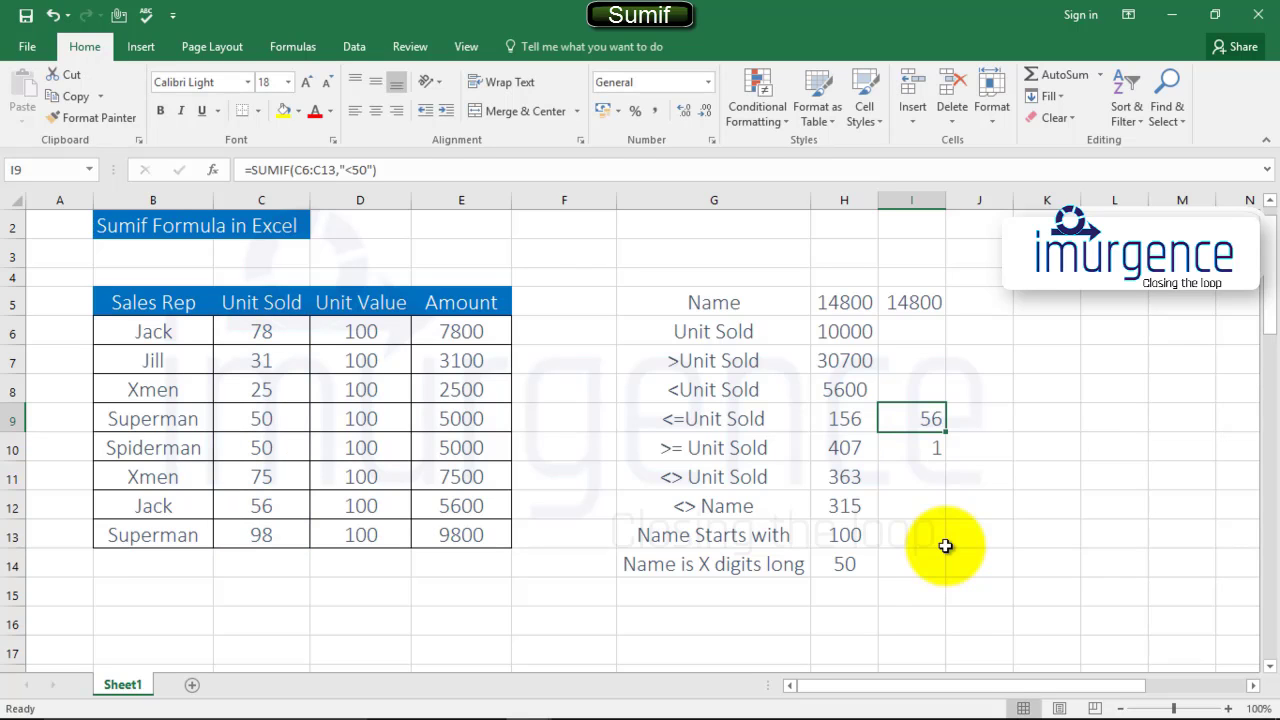
click(922, 482)
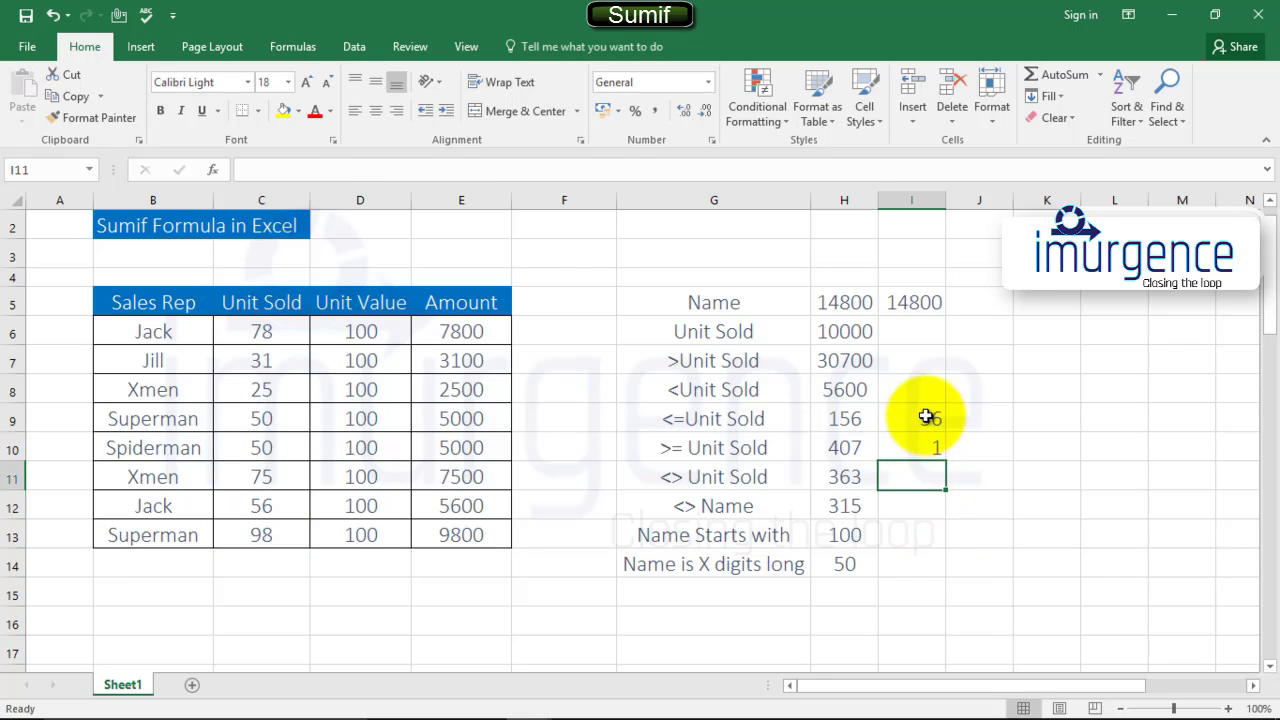
click(858, 421)
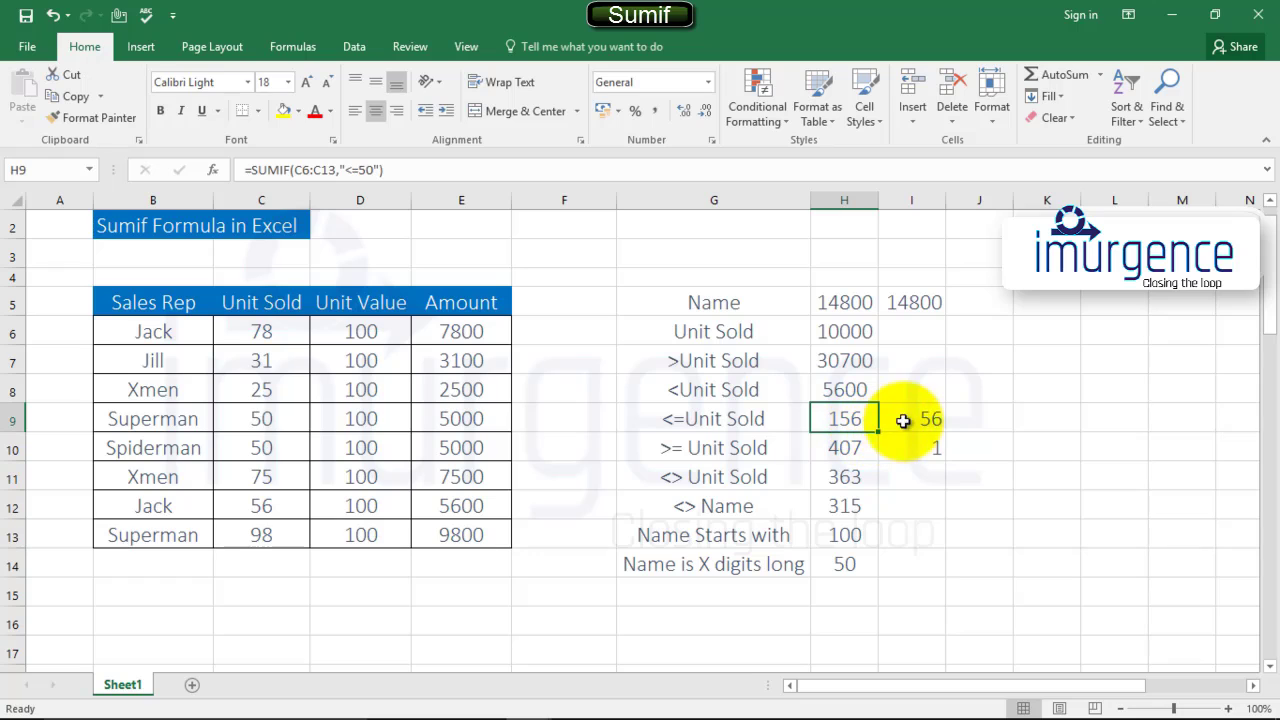
click(914, 420)
double_click(926, 420)
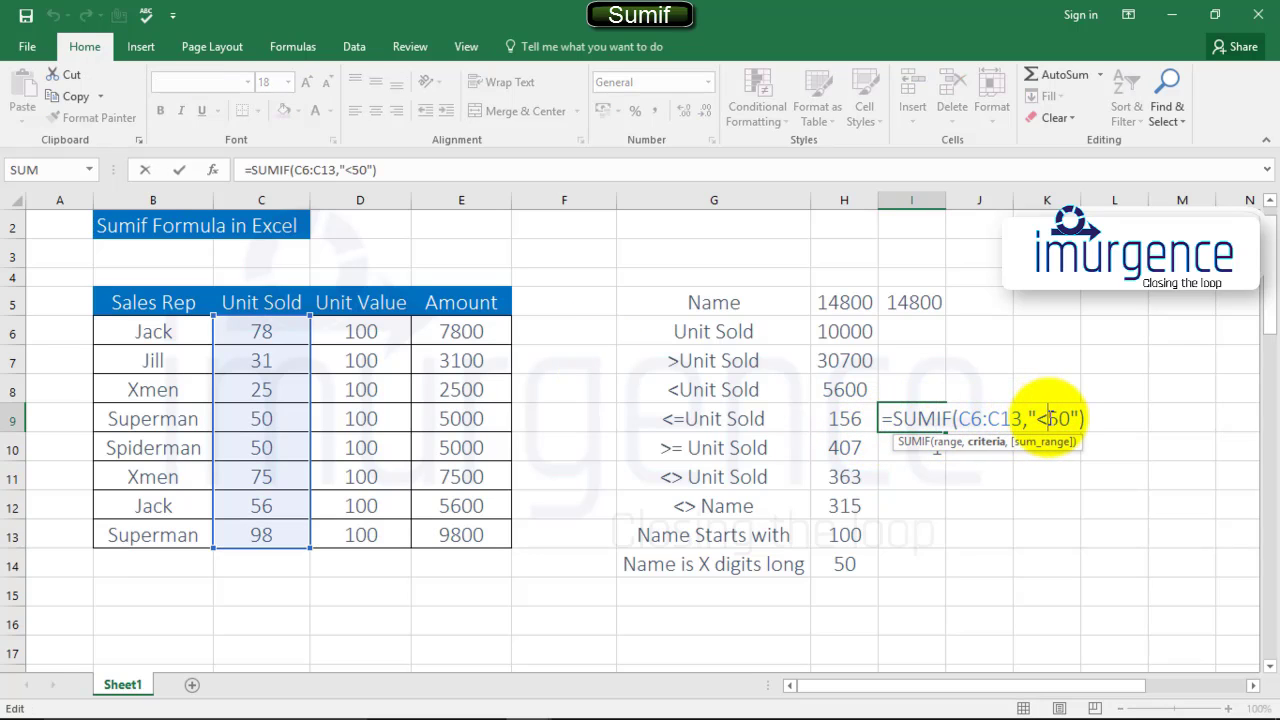
text(=)
key(Return)
key(Up)
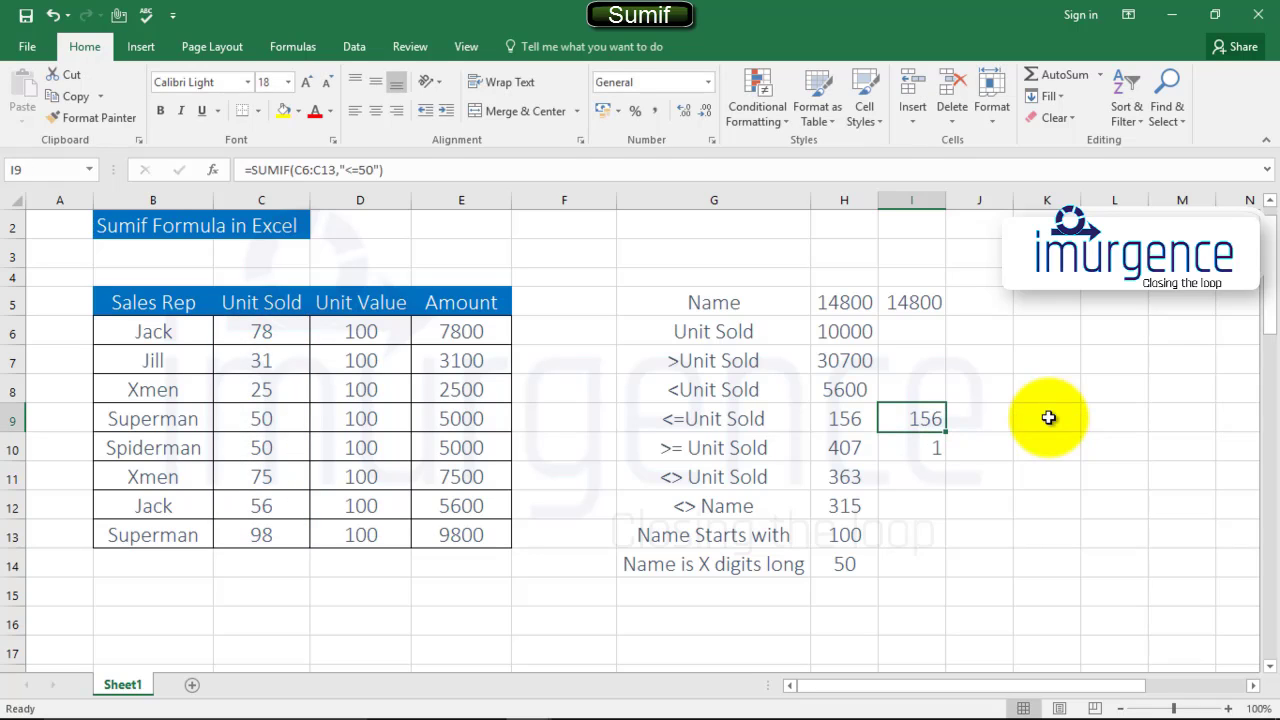
Check the sum of the Unit Sold values of 50 or less in C7:C10 against the SUMIF result in I9
key(Left)
key(Left)
key(Left)
key(Left)
key(Left)
key(Left)
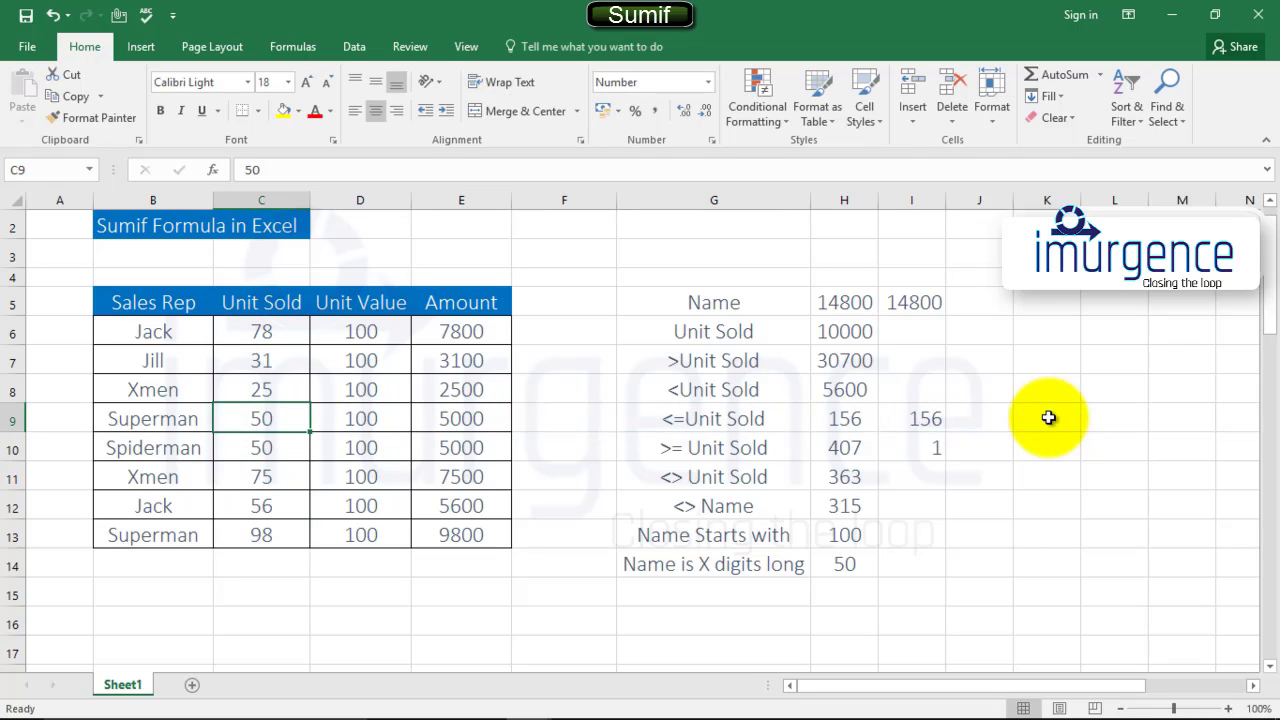
key(Up)
key(Up)
key(Down)
key(Down)
key(Down)
key(Right)
key(Right)
key(Right)
key(Right)
key(Right)
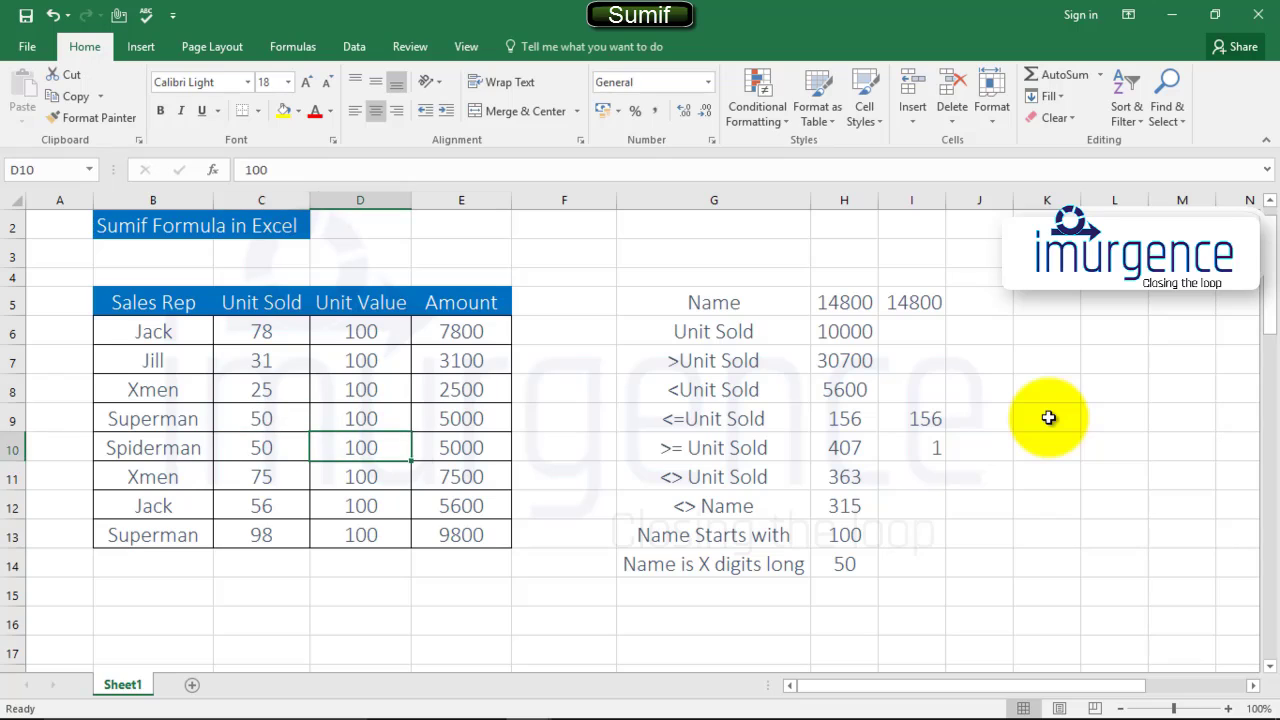
key(Right)
key(Up)
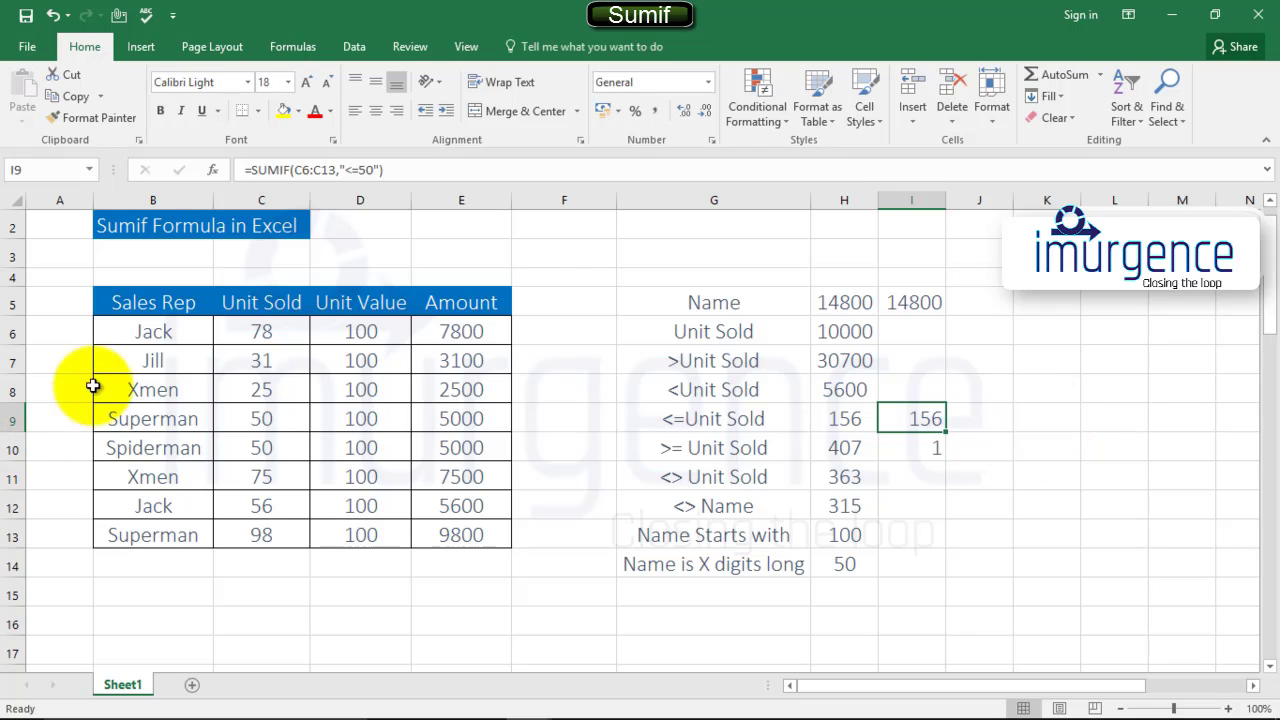
drag(254, 363, 248, 443)
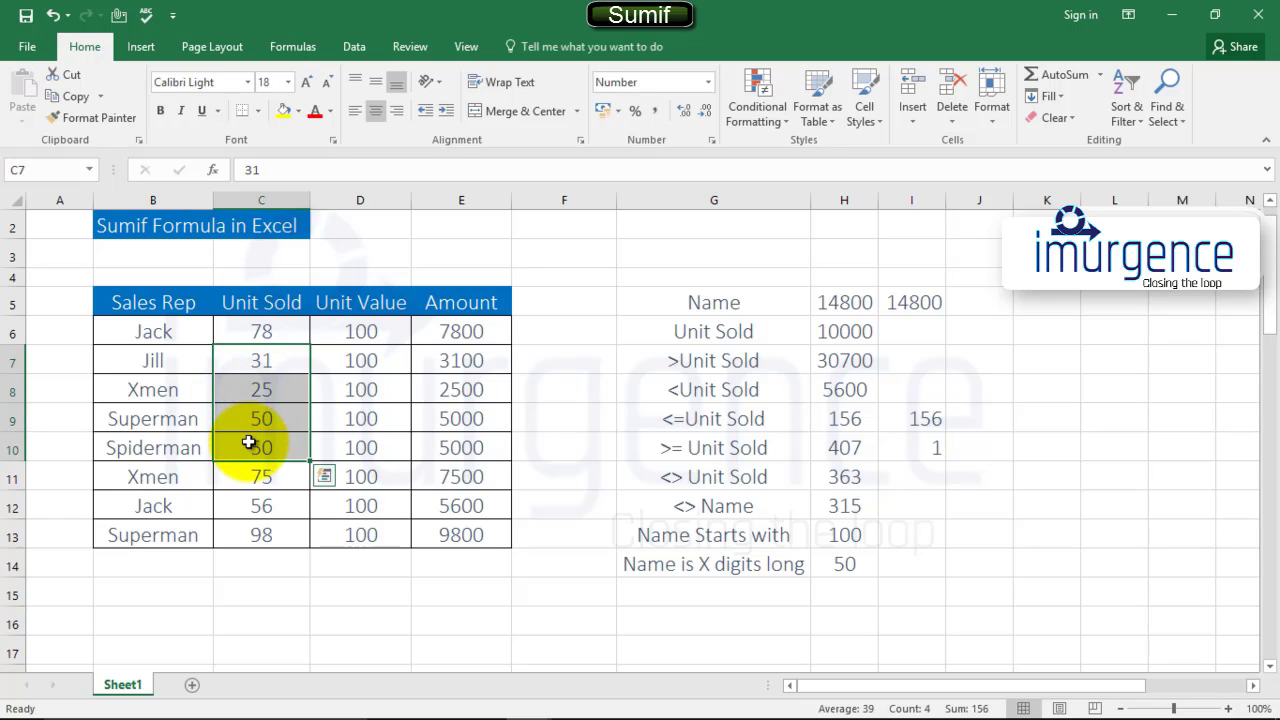
mouse_move(1080, 717)
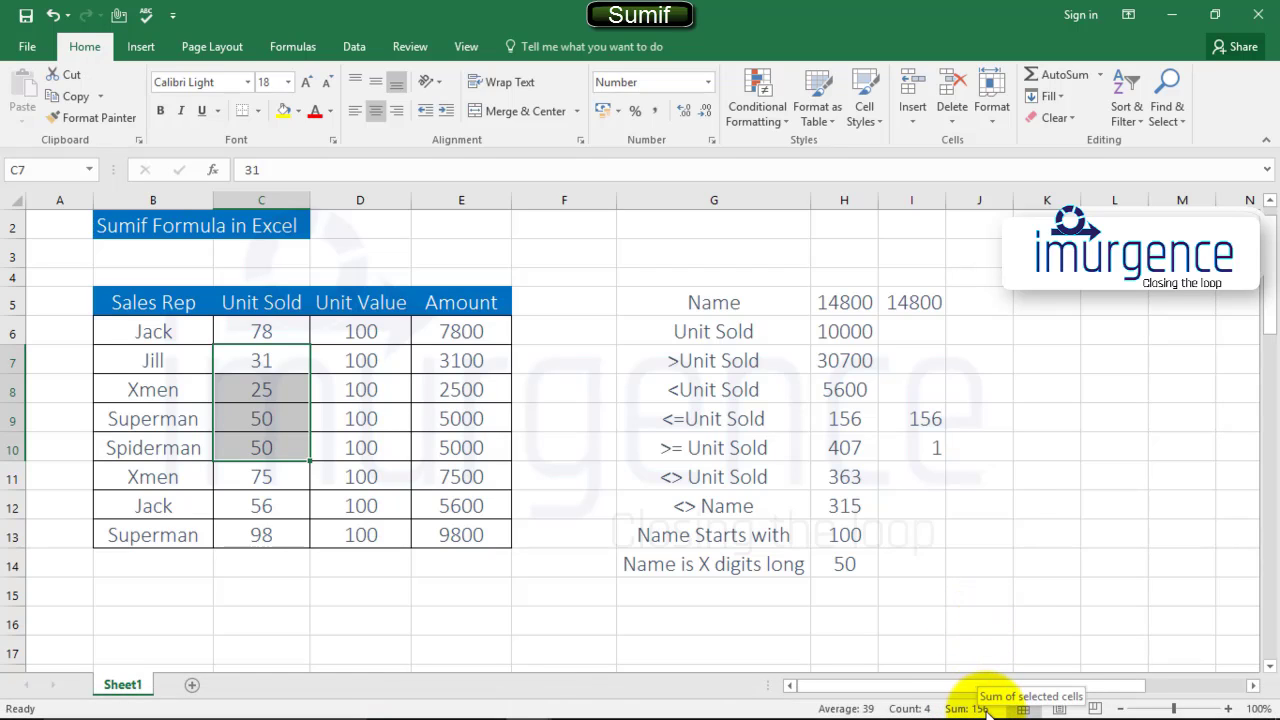
Clear the contents of cell I10 in the >= Unit Sold row
click(786, 452)
click(848, 449)
click(934, 451)
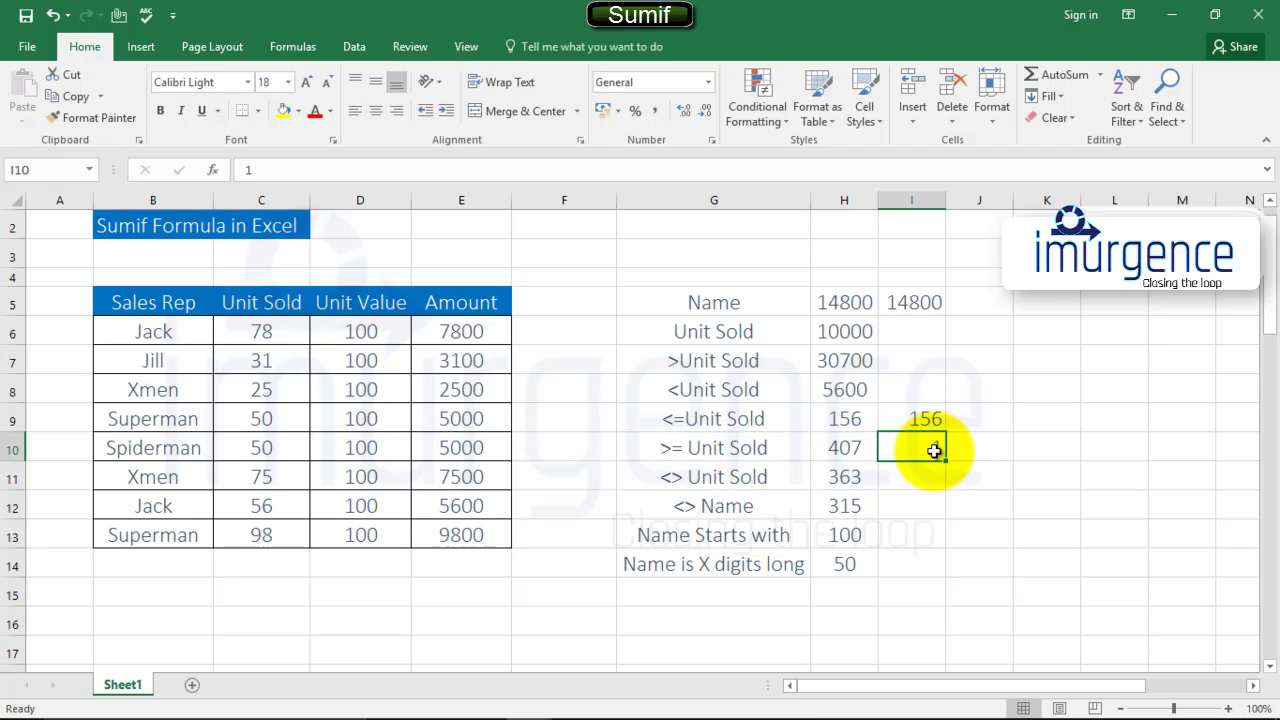
Examine the greater-than-or-equal and not-equal Unit Sold SUMIF formulas in H10 and H11
click(840, 456)
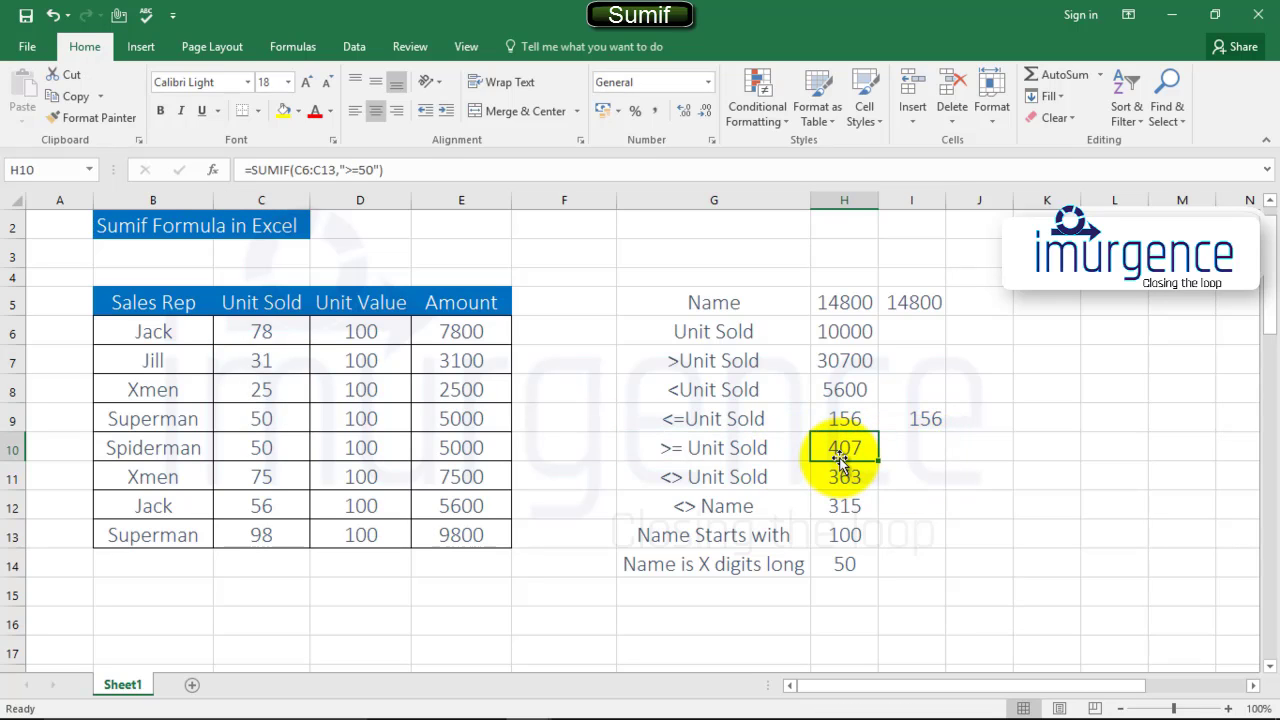
double_click(840, 456)
text(`)
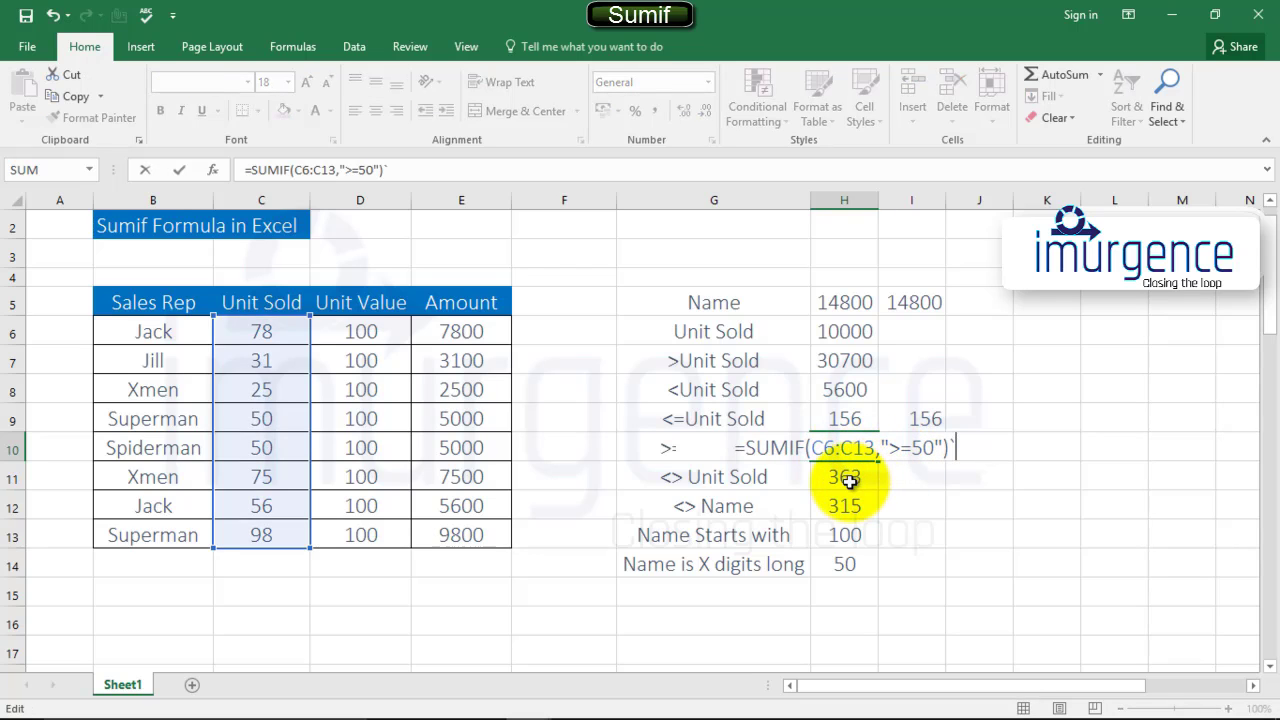
key(Escape)
click(845, 481)
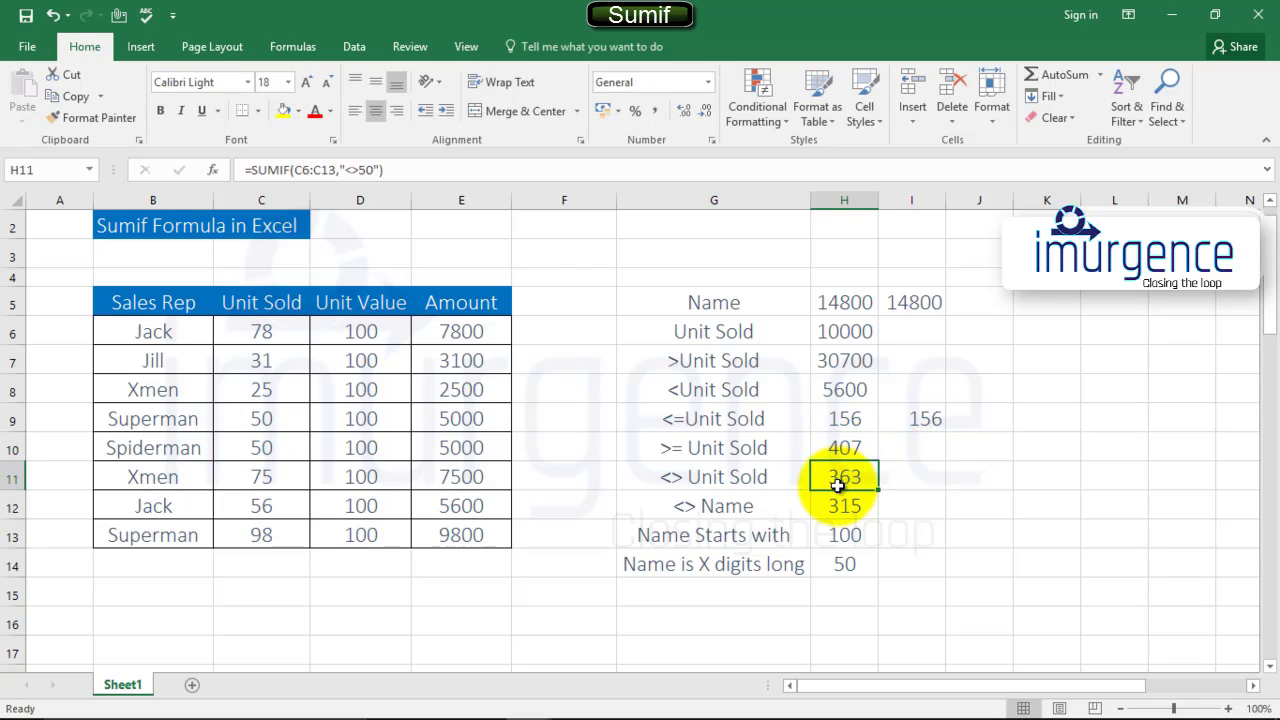
double_click(838, 484)
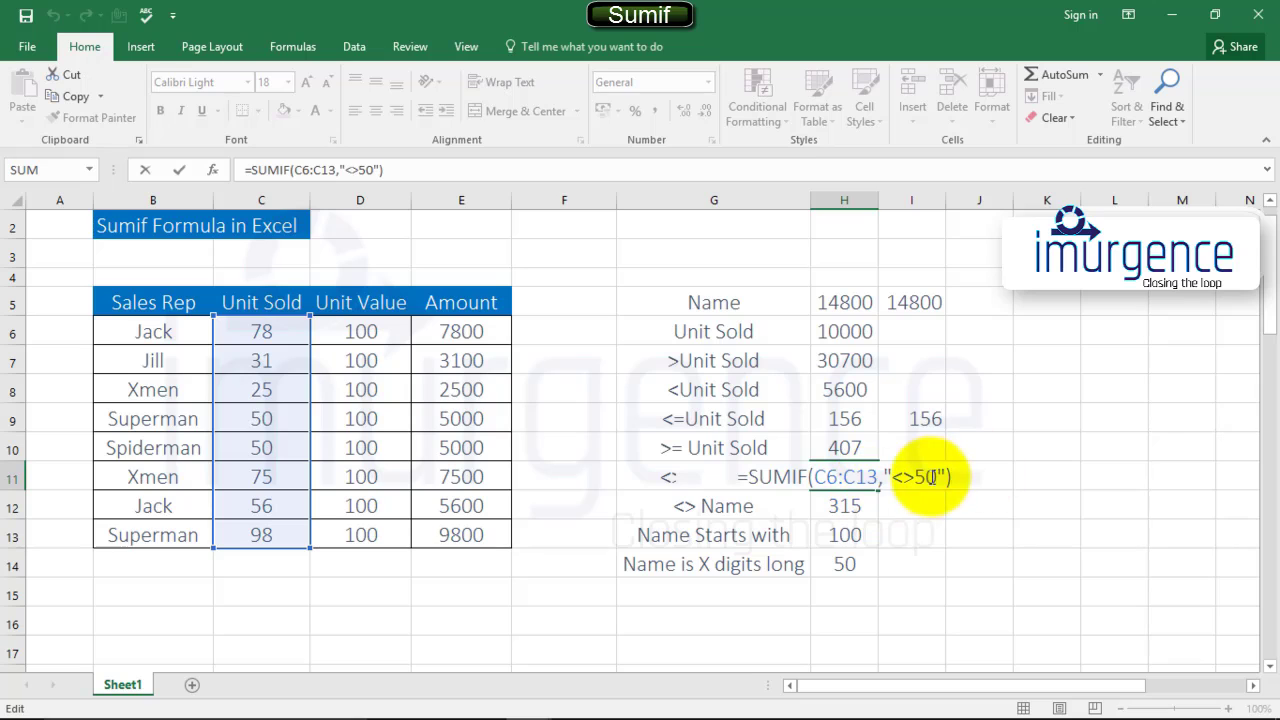
Examine the not-equal-name SUMIF formula in H12 and compare the Amount column with its Unit Sold sum range C6:C13
click(855, 506)
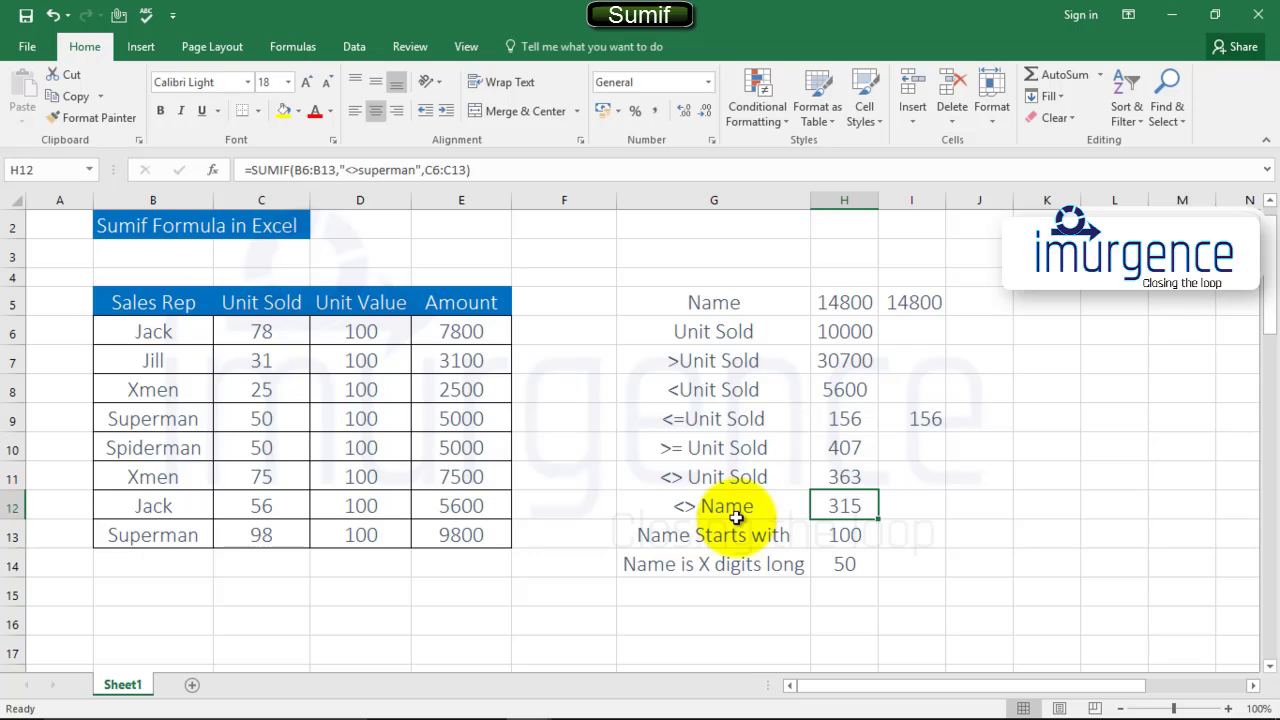
key(F2)
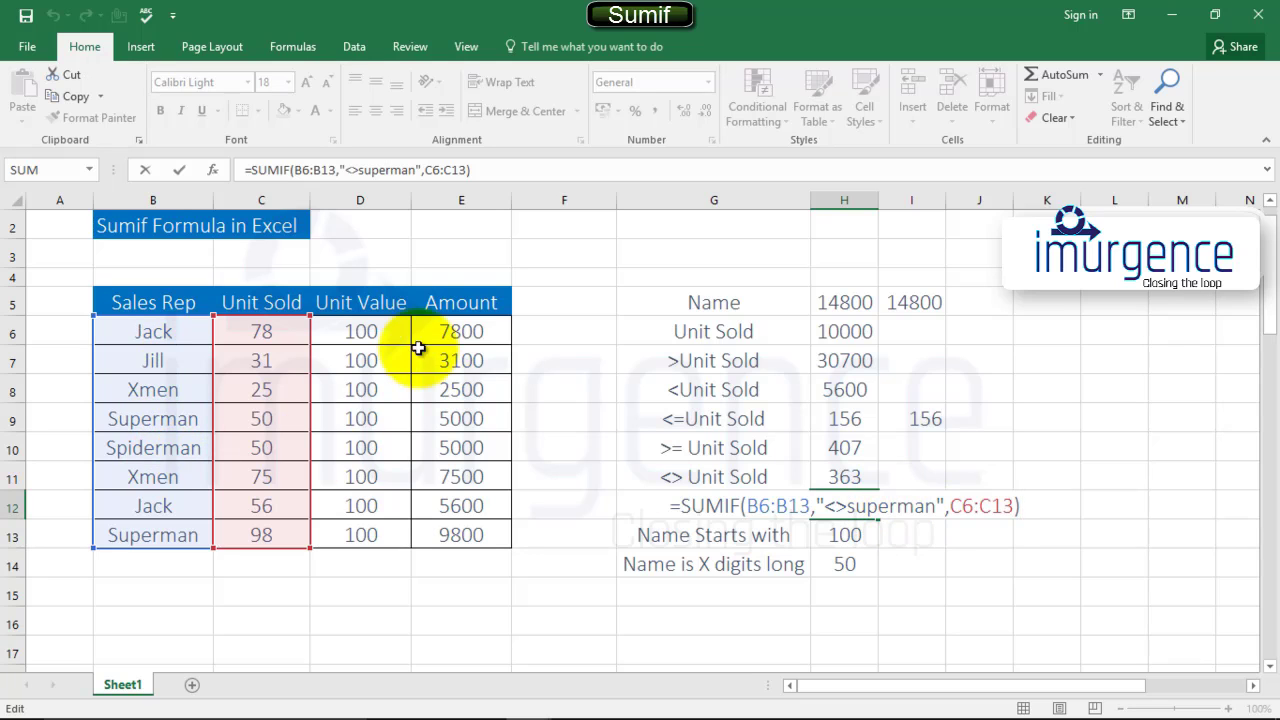
drag(448, 333, 475, 511)
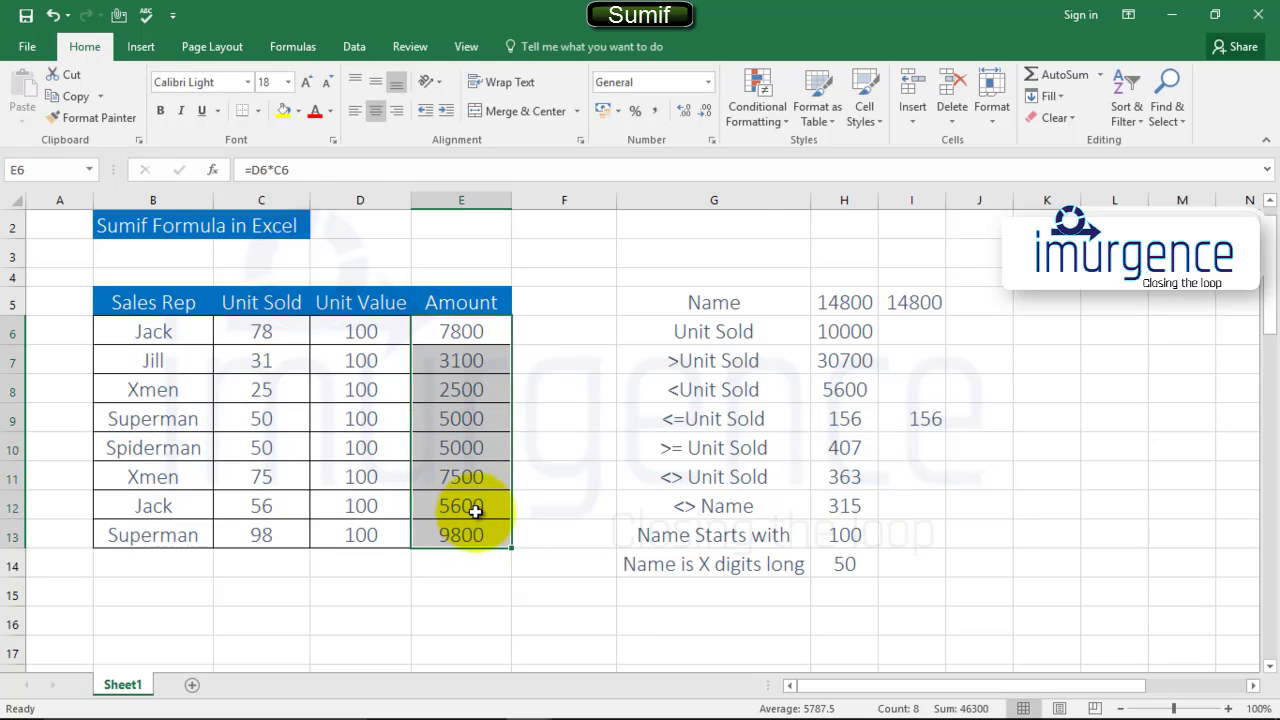
click(847, 507)
double_click(847, 507)
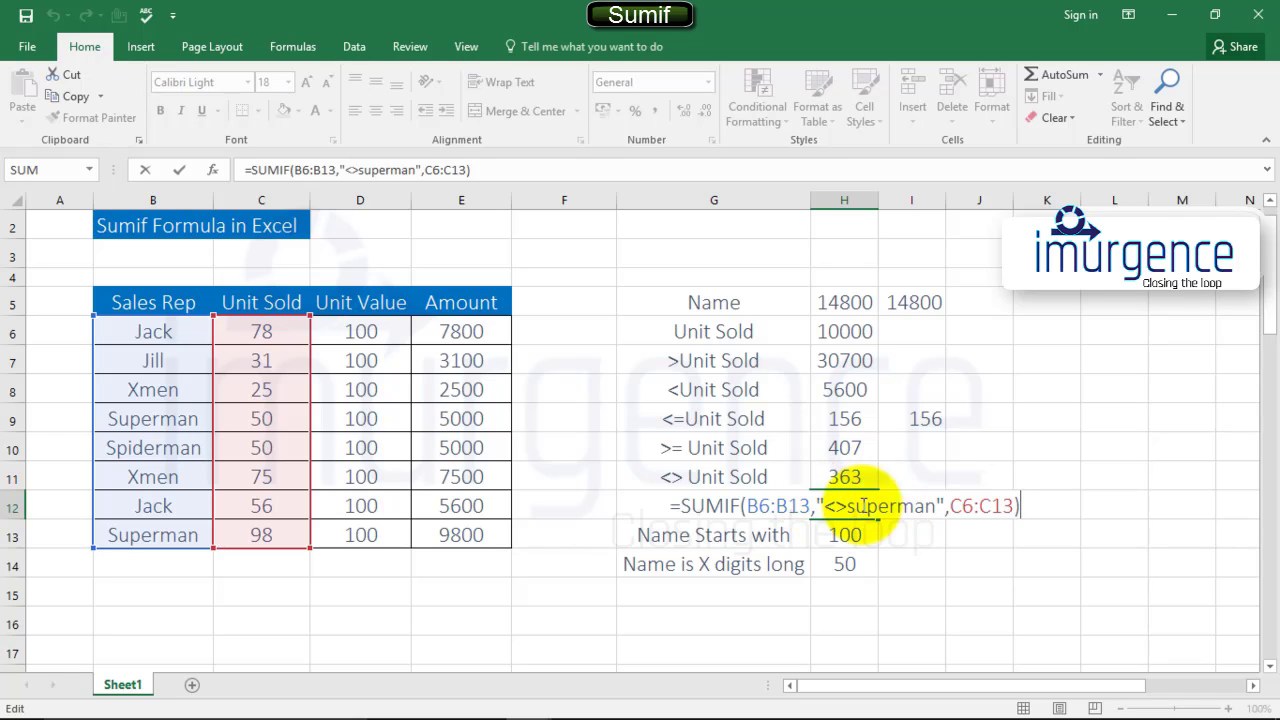
click(948, 560)
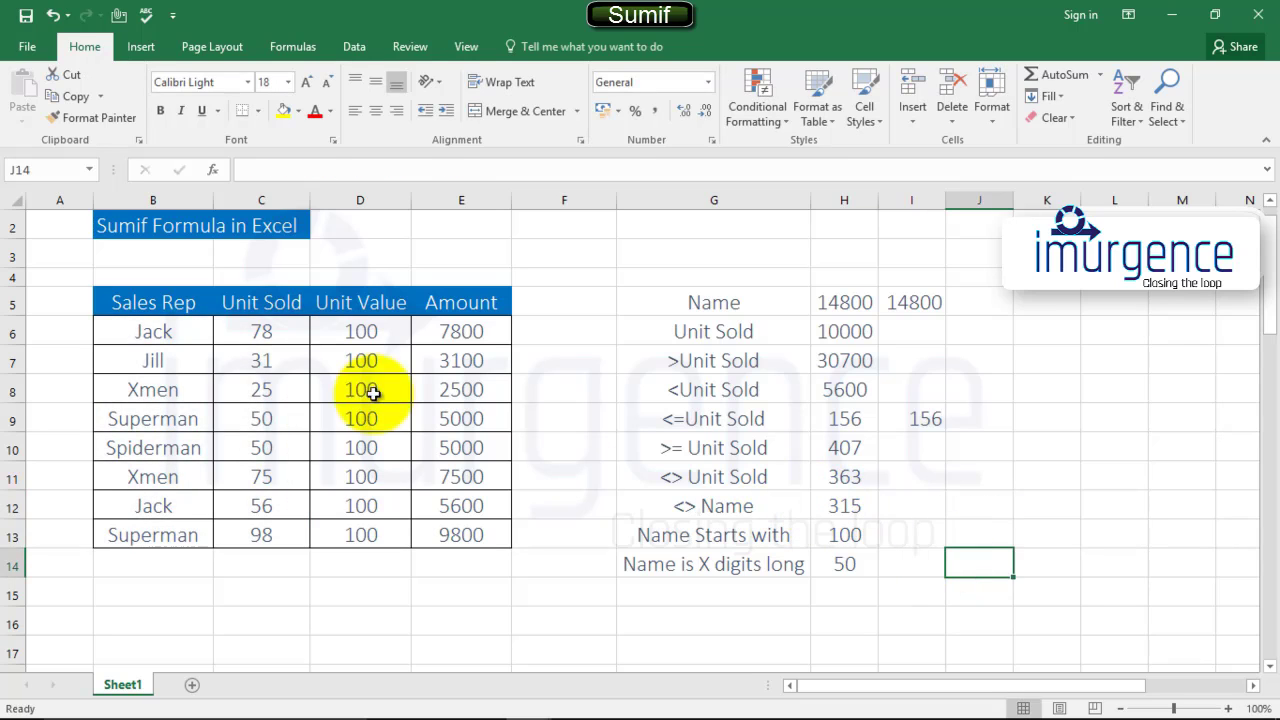
drag(262, 333, 288, 530)
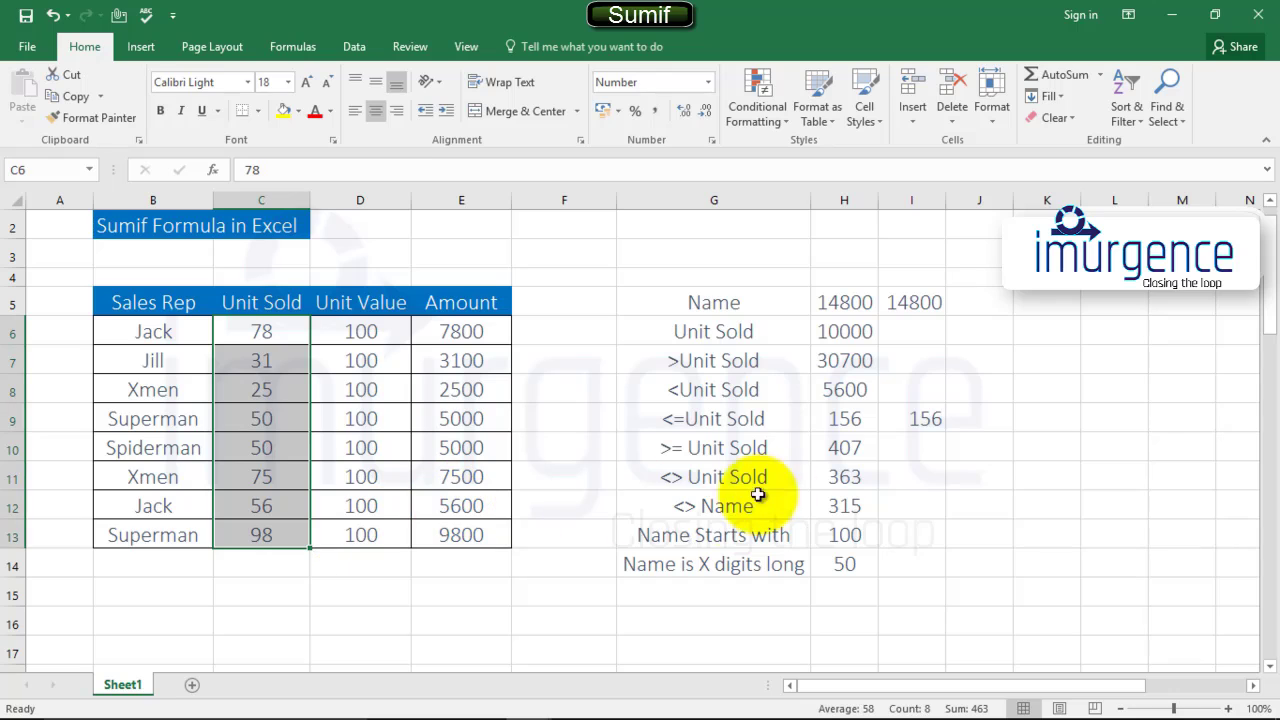
Examine the Name Starts with SUMIF formula in H13, which uses the "x*" wildcard criterion
click(652, 533)
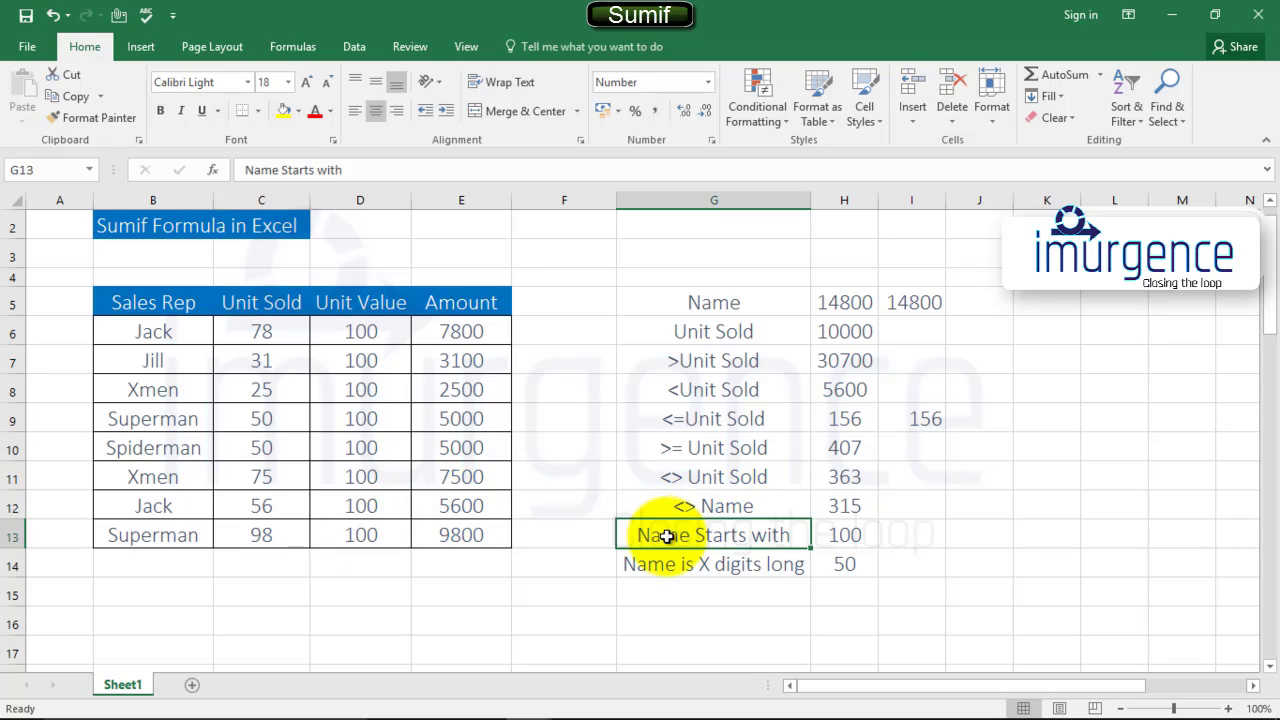
click(851, 537)
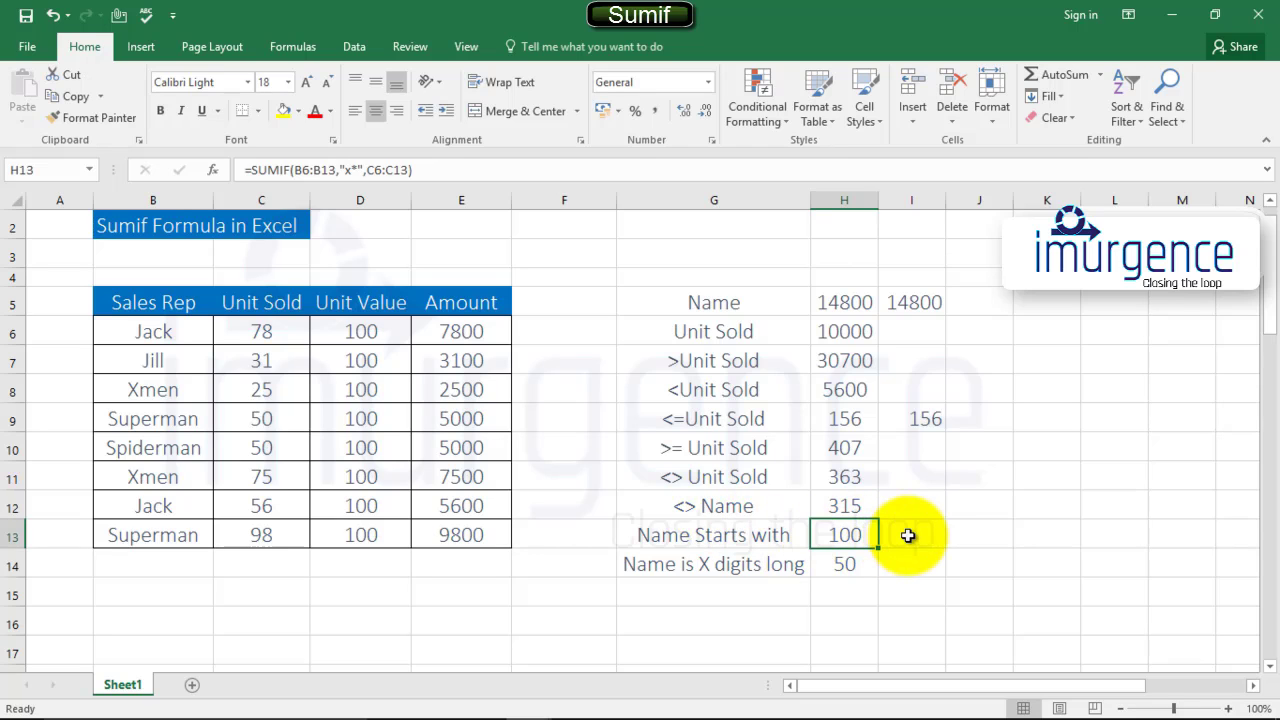
double_click(869, 536)
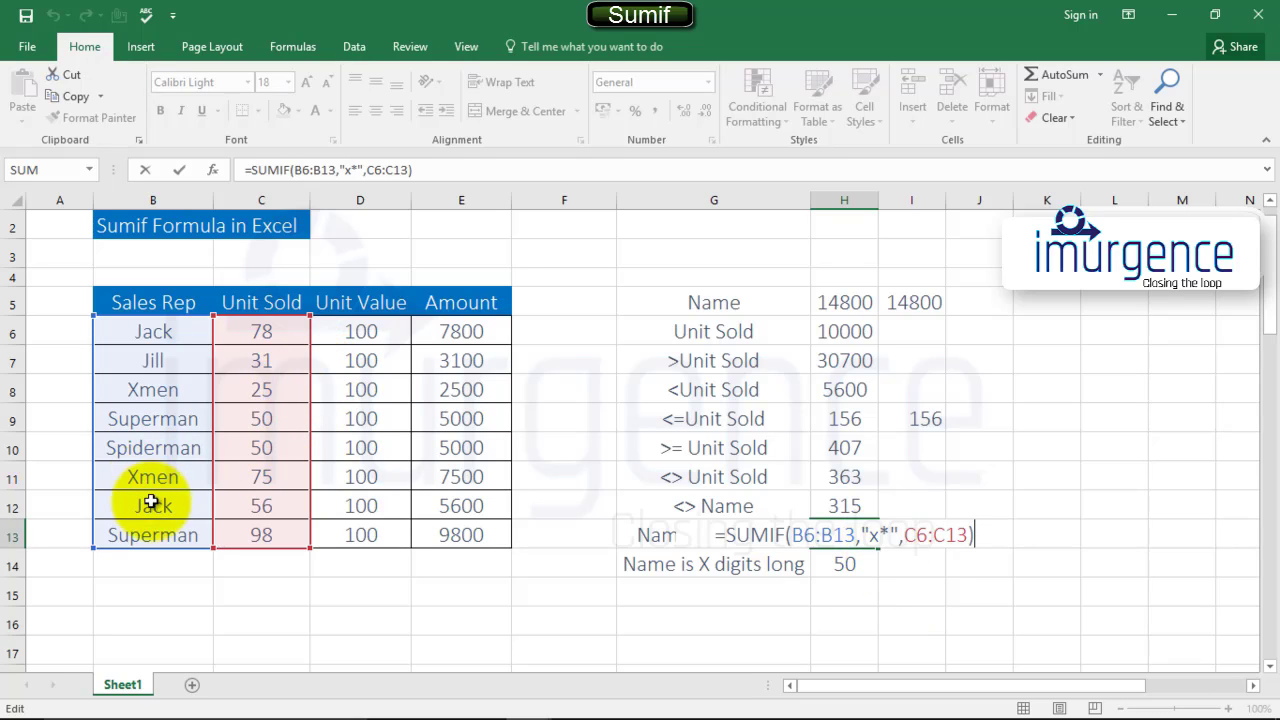
key(ctrl+Return)
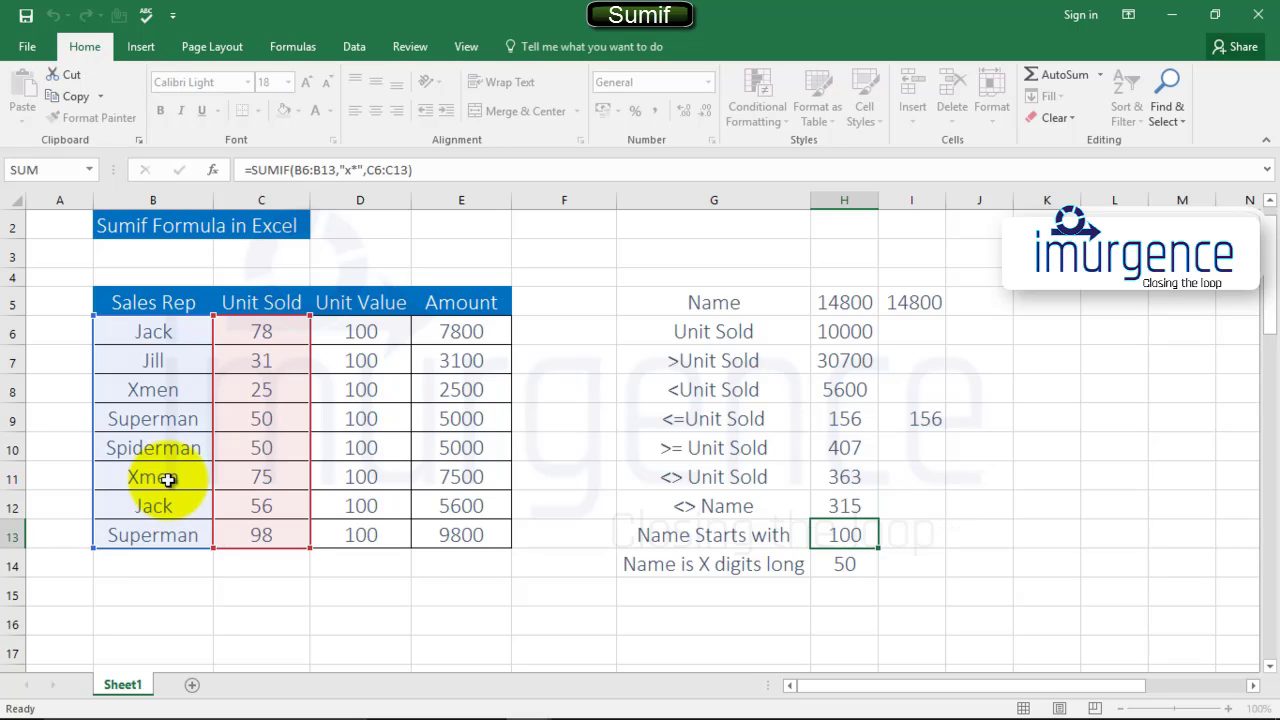
Enter =SUMIF(B6:B13,"x*",C6:C13) in cell I13 to total units sold for names starting with x
click(923, 542)
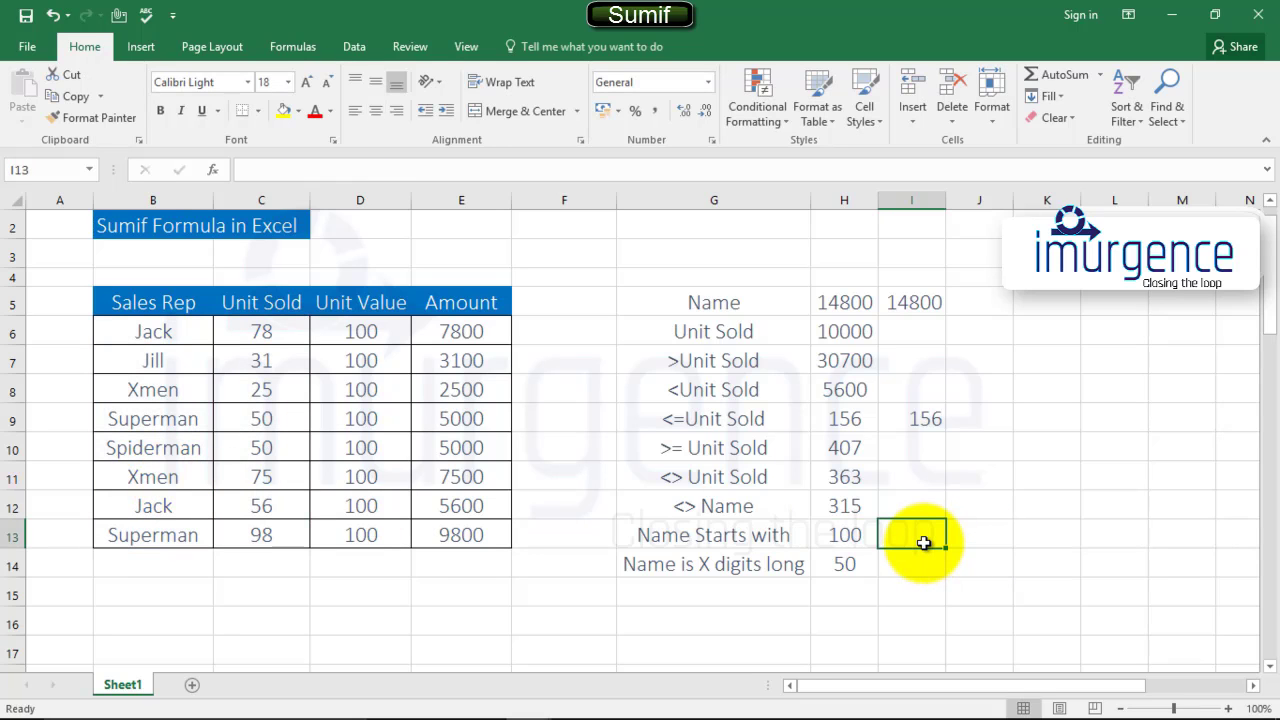
text(=sum)
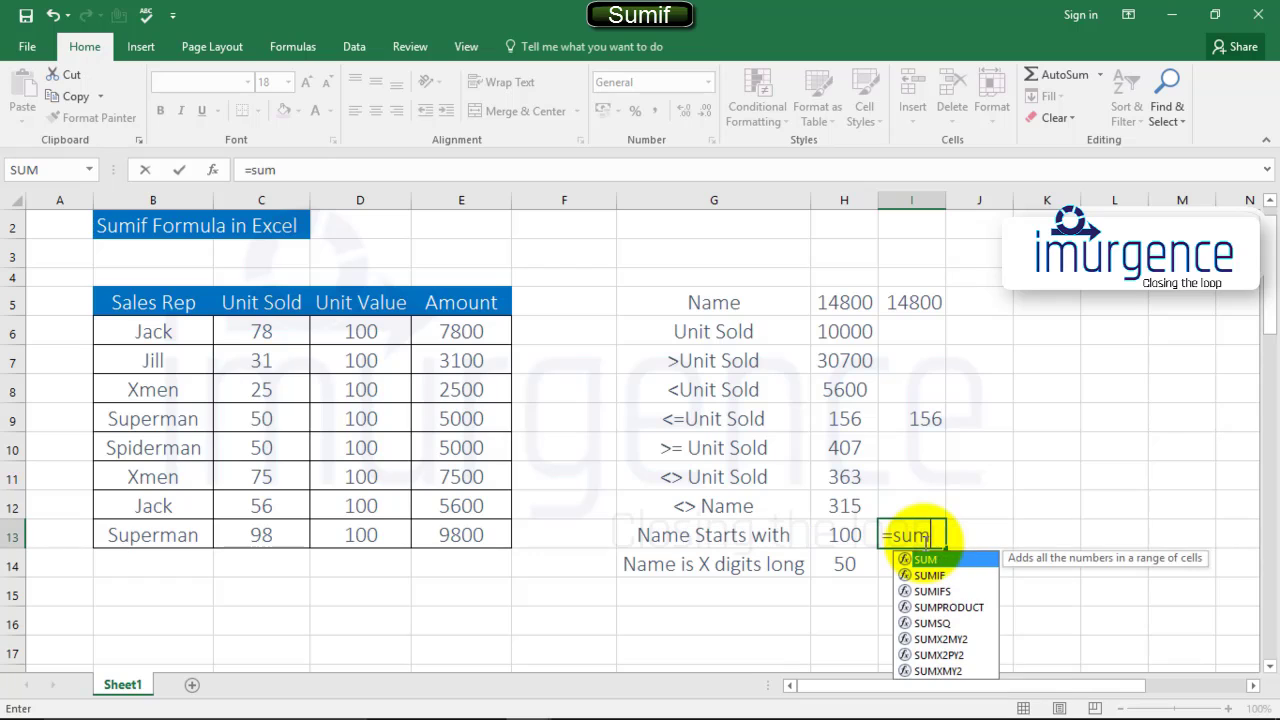
key(Down)
key(Tab)
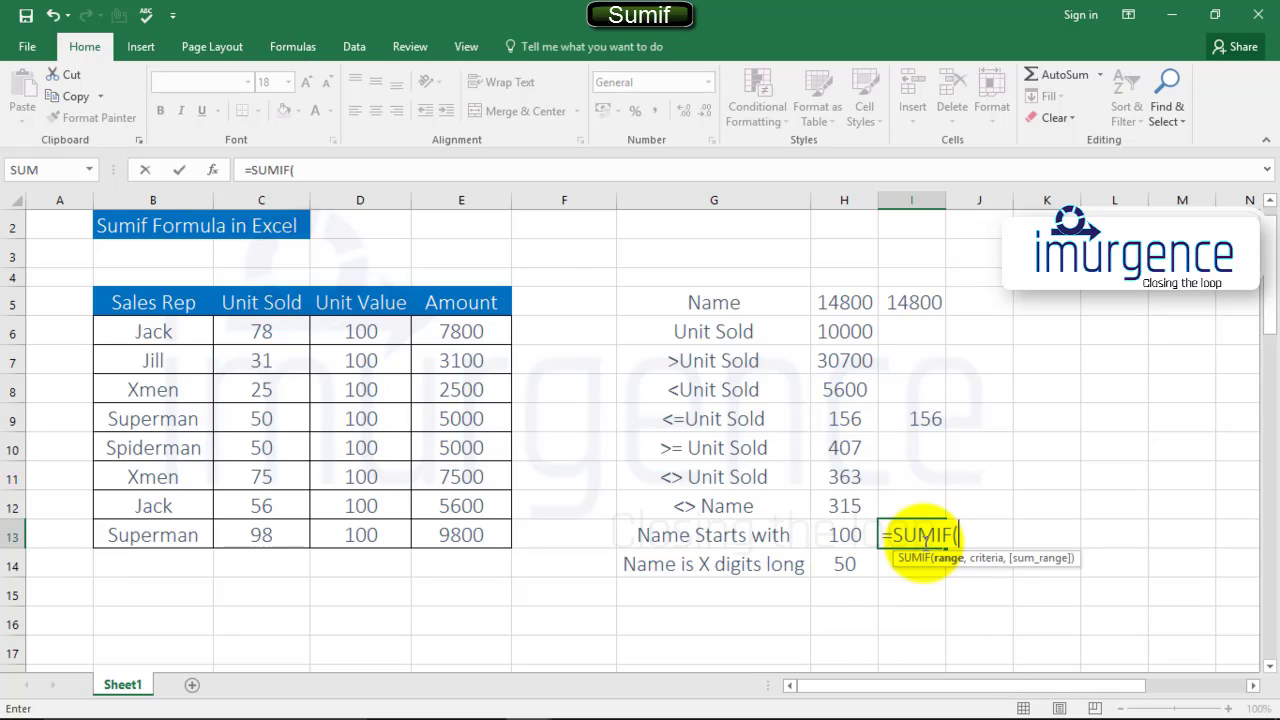
drag(171, 331, 166, 530)
text(,"x*",)
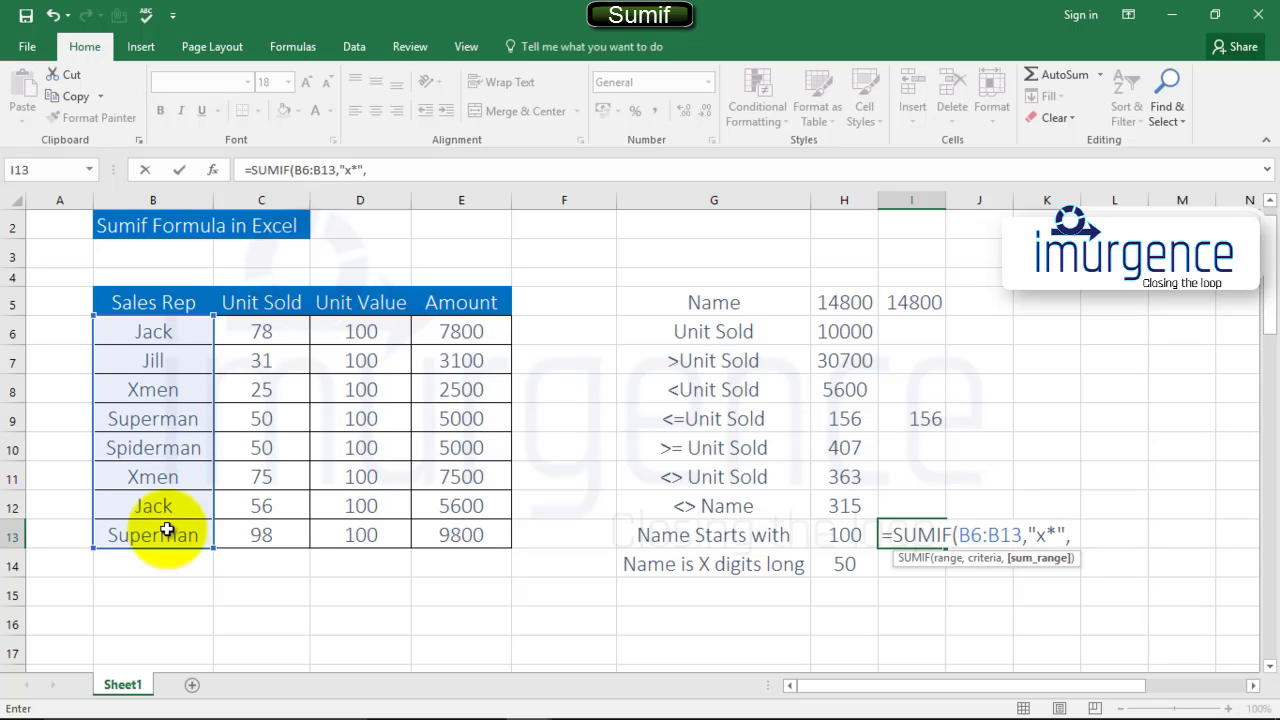
drag(261, 335, 288, 535)
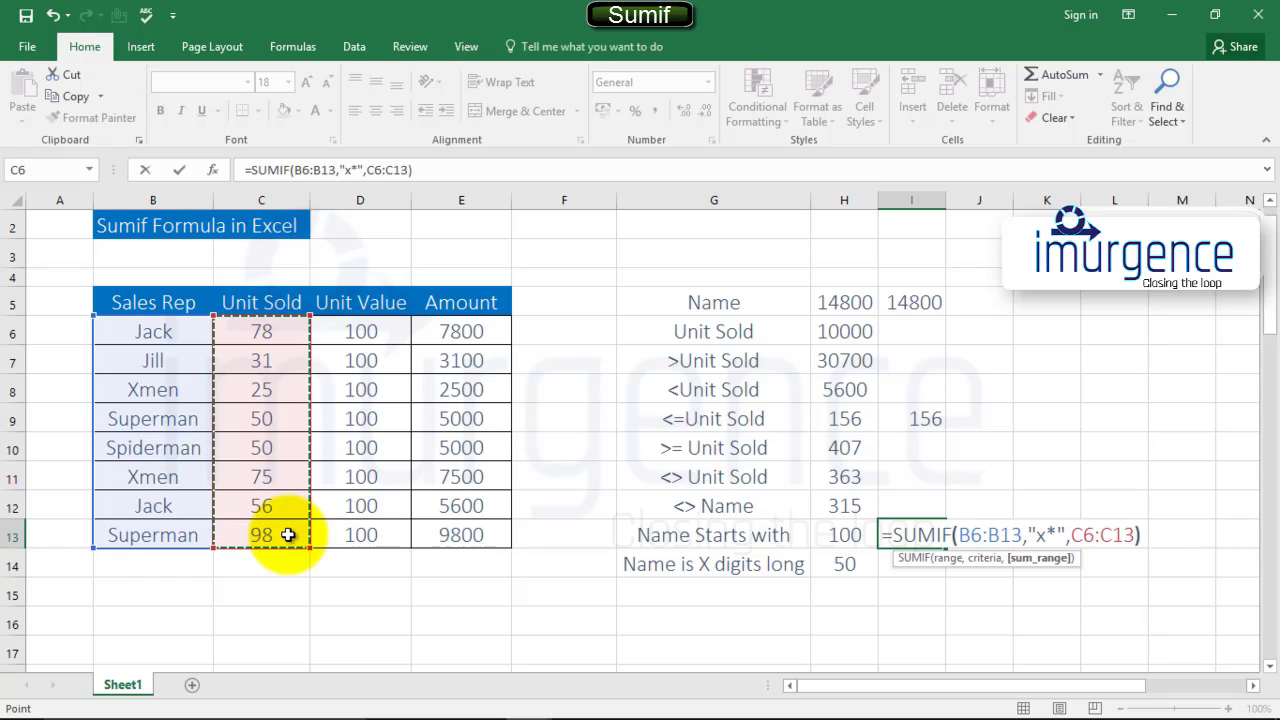
key(Return)
key(Up)
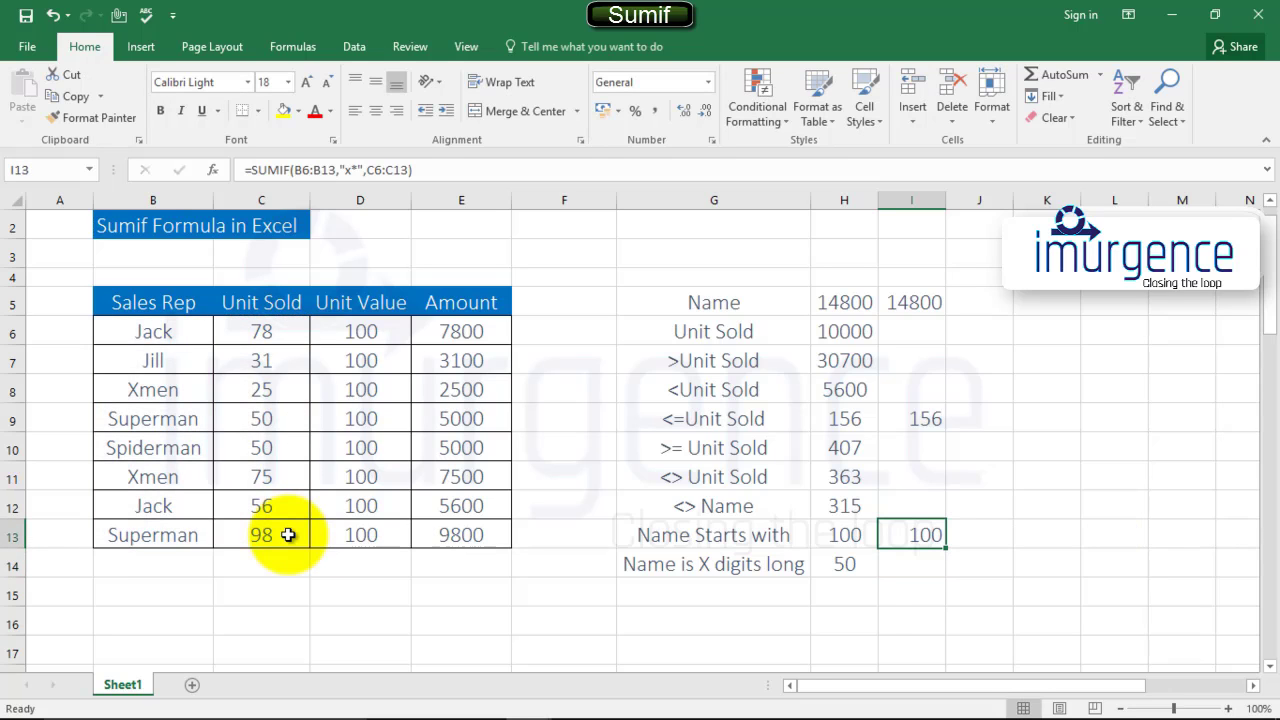
Check the Unit Sold values of the two Xmen rows against the starts-with total in I13
click(163, 389)
click(254, 389)
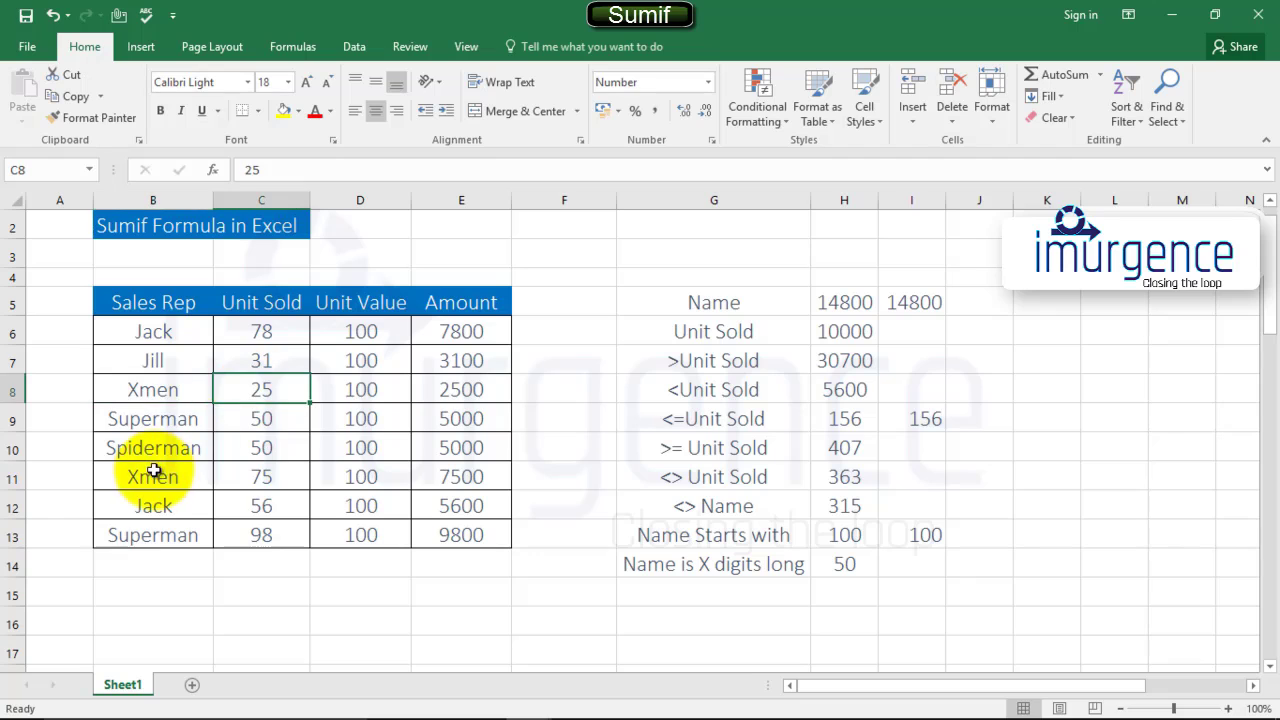
click(180, 475)
click(240, 477)
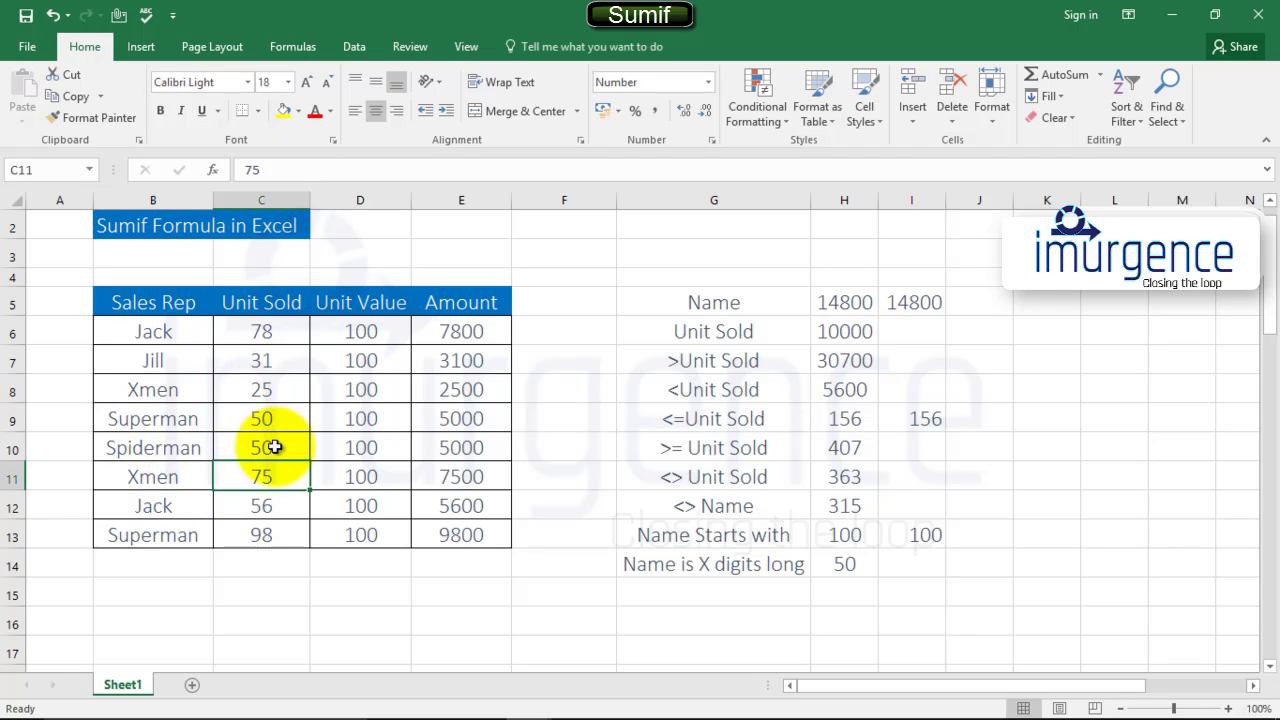
click(923, 536)
Examine the Name is X digits long SUMIF formula in H14 and its matching Unit Sold value in C10
click(721, 567)
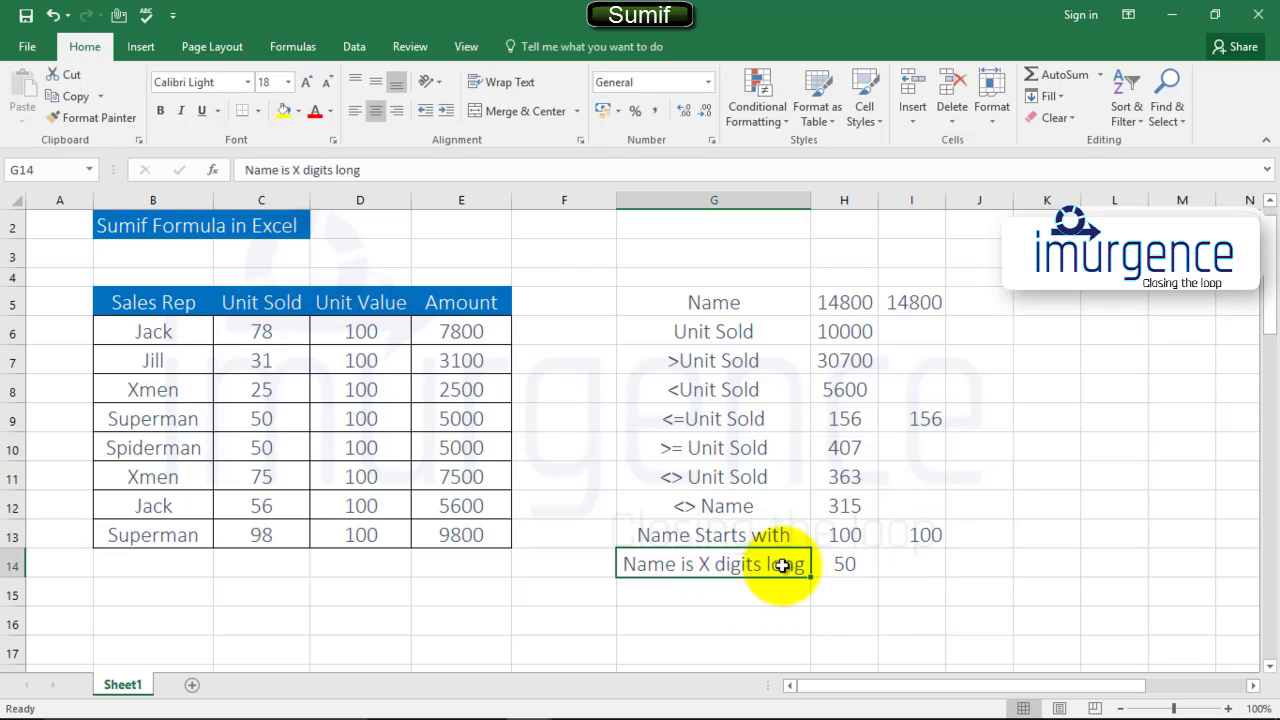
click(843, 565)
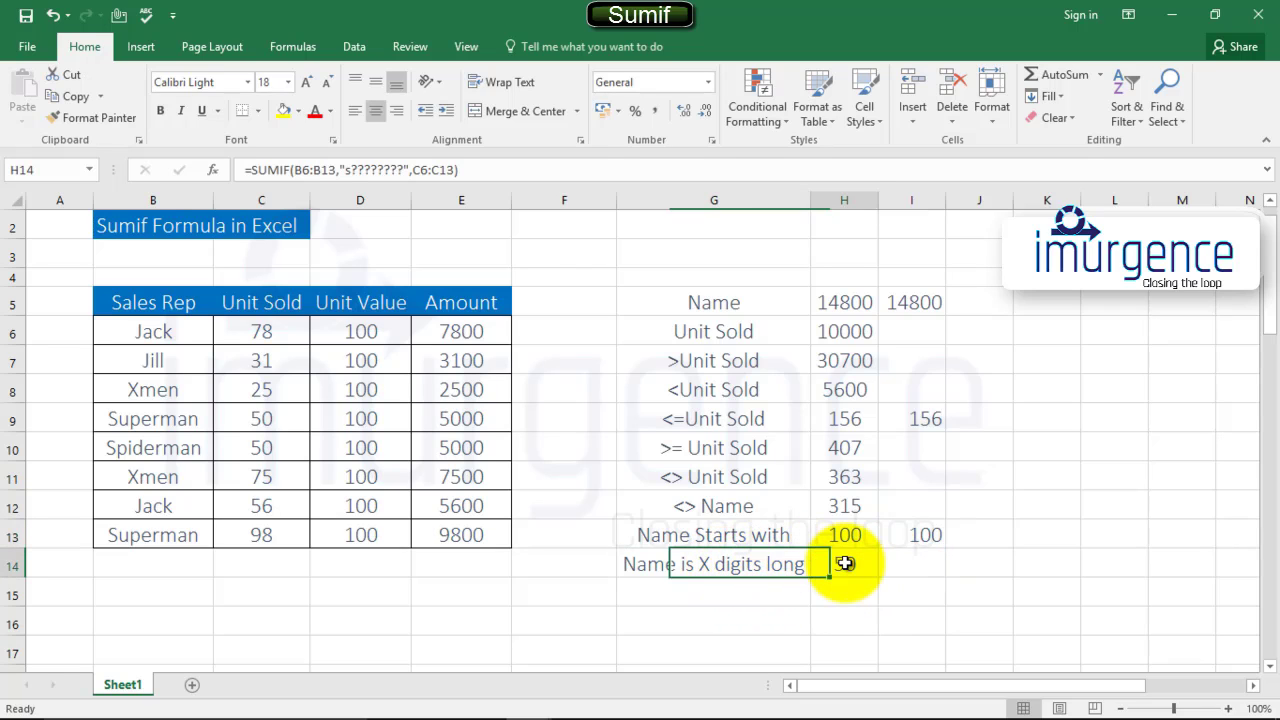
double_click(846, 562)
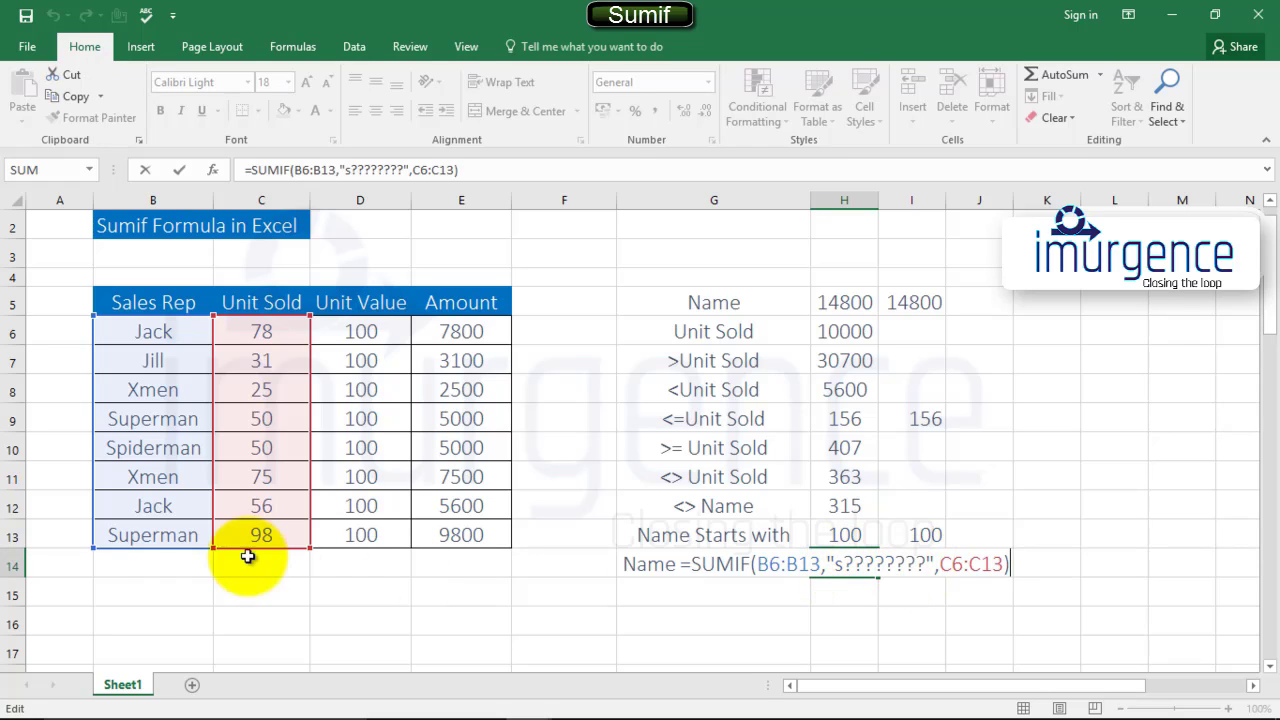
key(Escape)
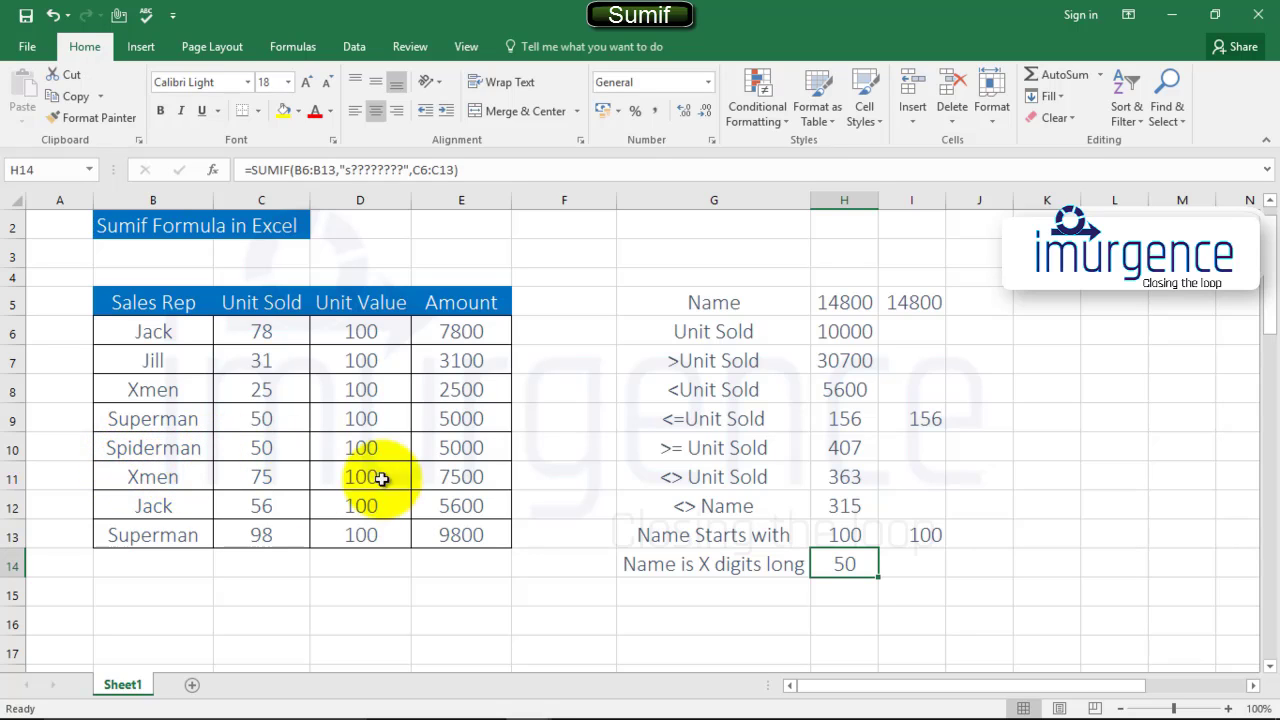
click(262, 448)
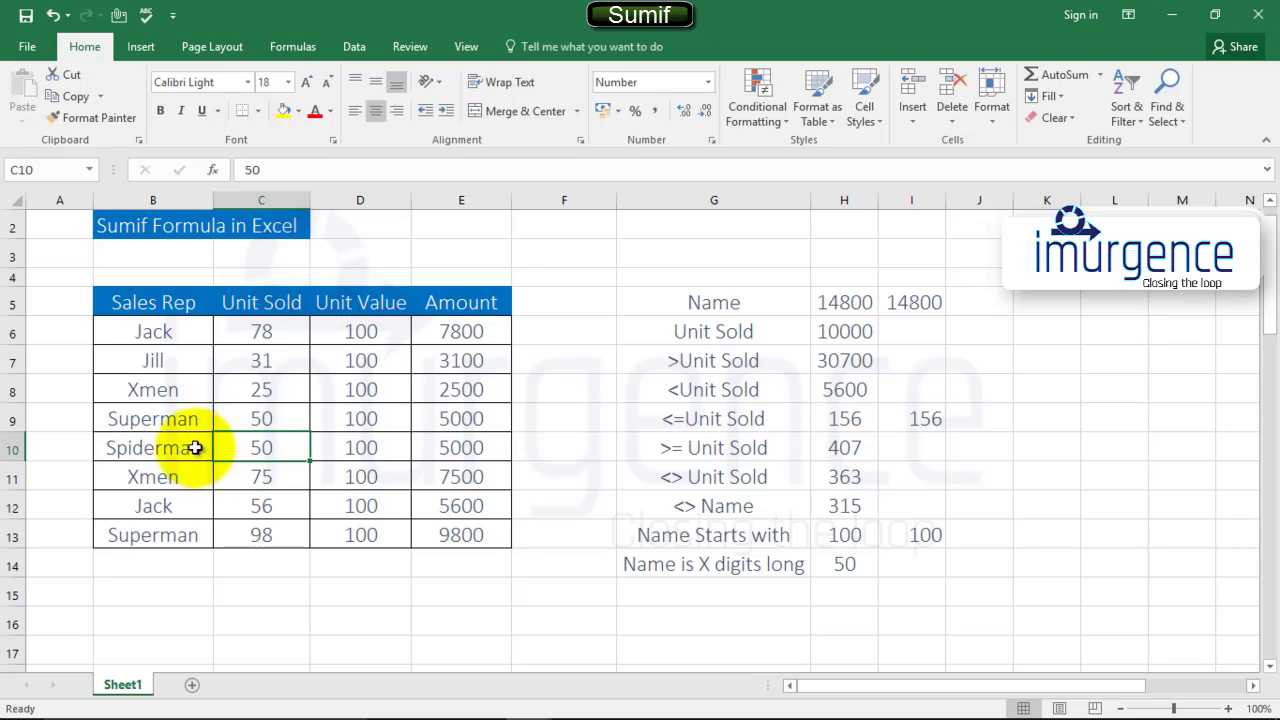